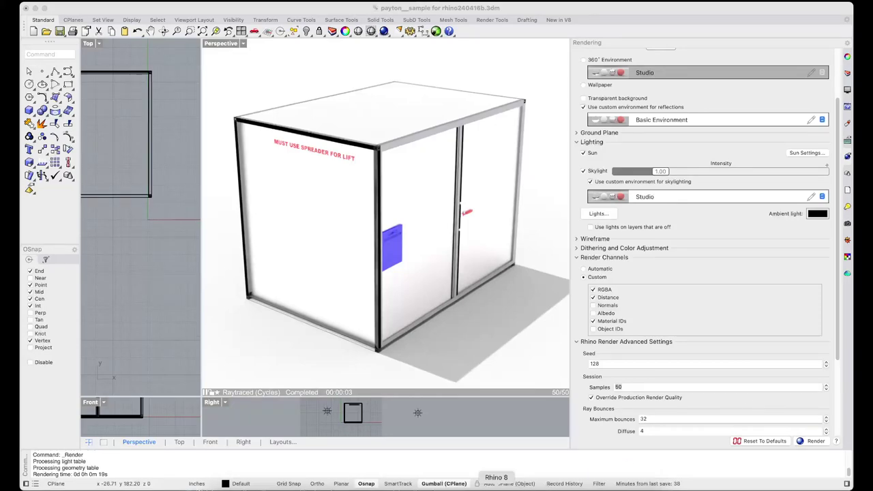
# Step: Render the box's perspective view at 50 samples, then move and enlarge the render window
pyautogui.click(497, 487)
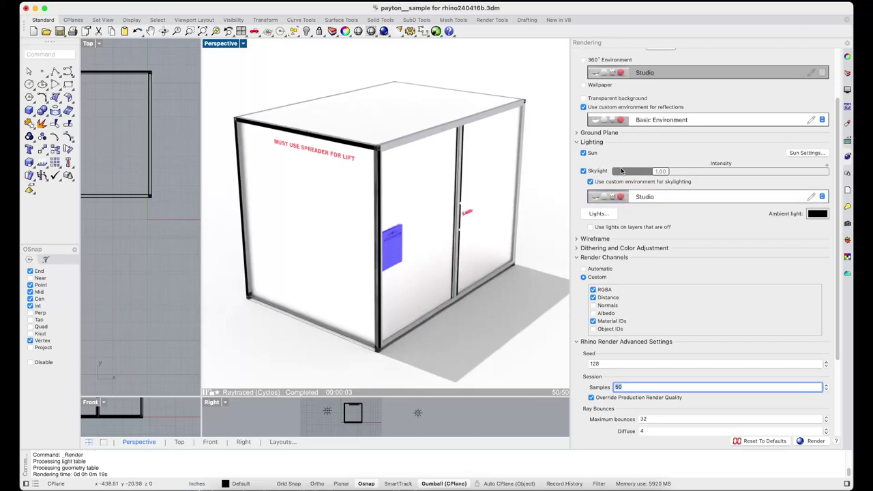
pyautogui.scroll(3, 725, 121)
pyautogui.scroll(-3, 724, 121)
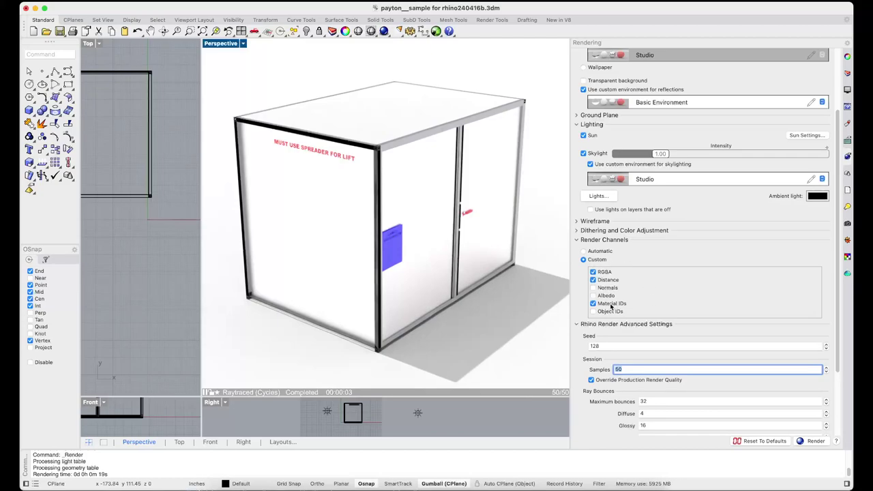
pyautogui.click(384, 31)
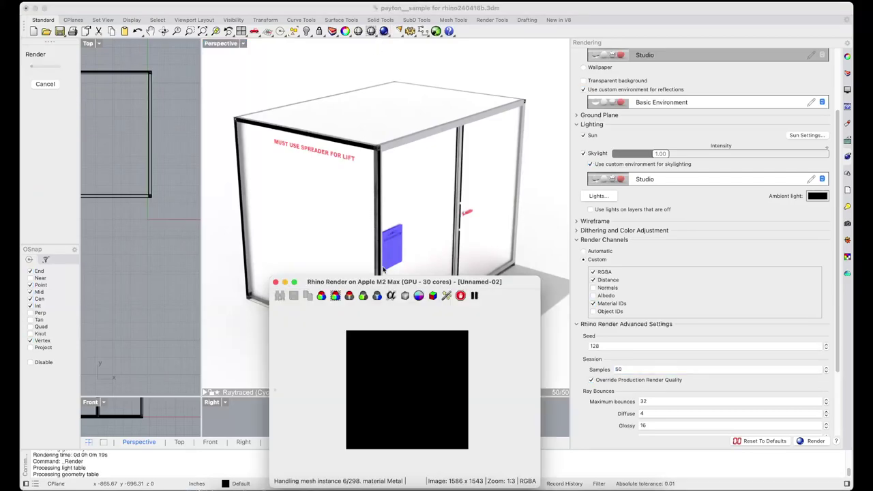
pyautogui.moveTo(379, 283); pyautogui.dragTo(318, 121)
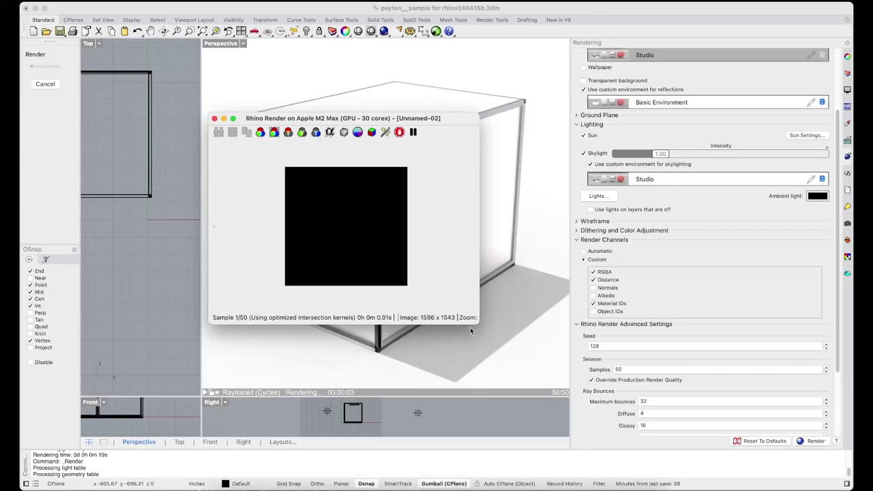
pyautogui.moveTo(475, 323); pyautogui.dragTo(538, 356)
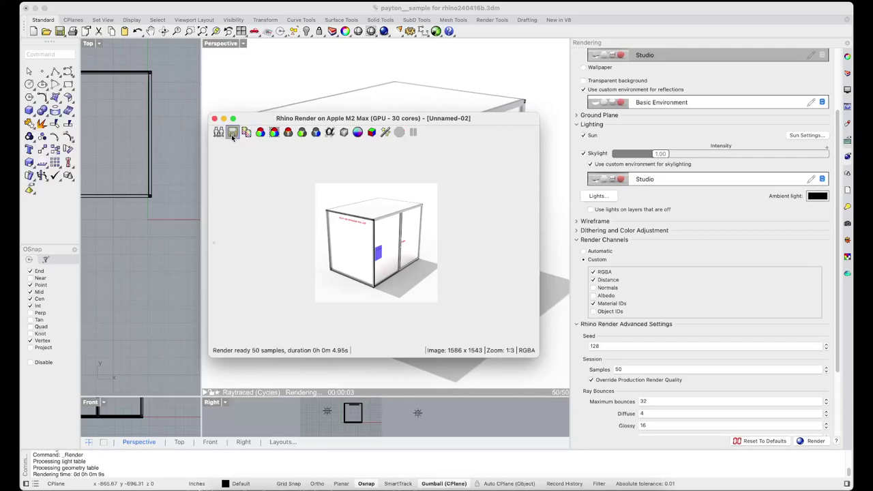
# Step: Cancel a save attempt and switch the render window's channel to Material IDs
pyautogui.click(232, 133)
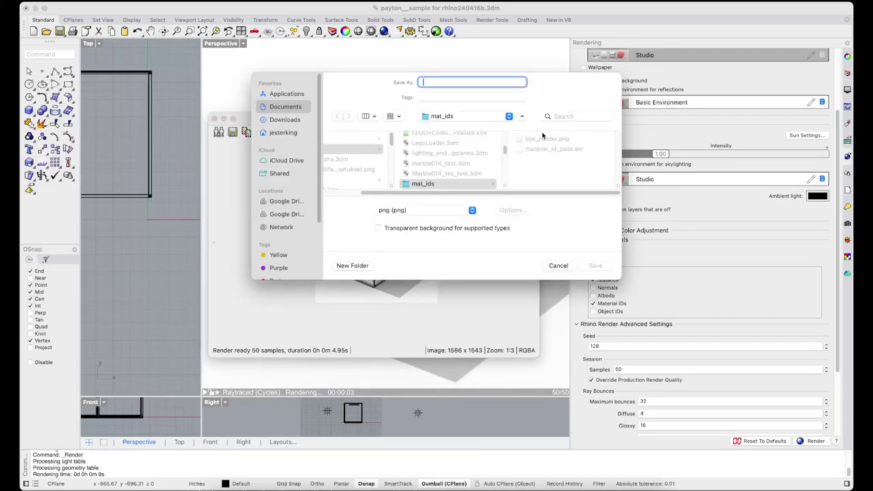
pyautogui.click(559, 265)
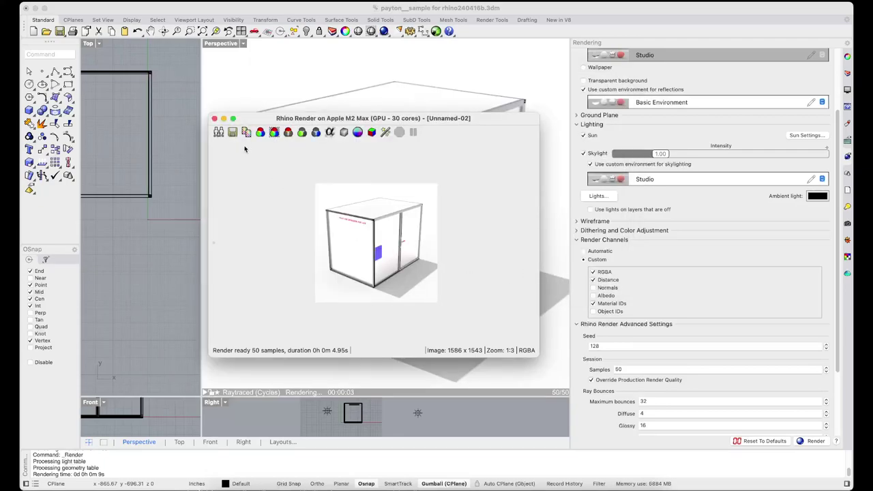
pyautogui.click(106, 0)
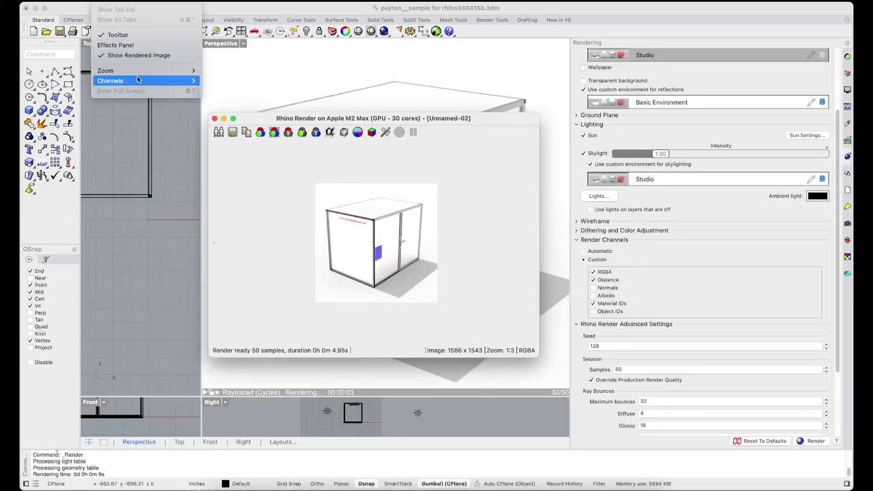
pyautogui.moveTo(138, 80)
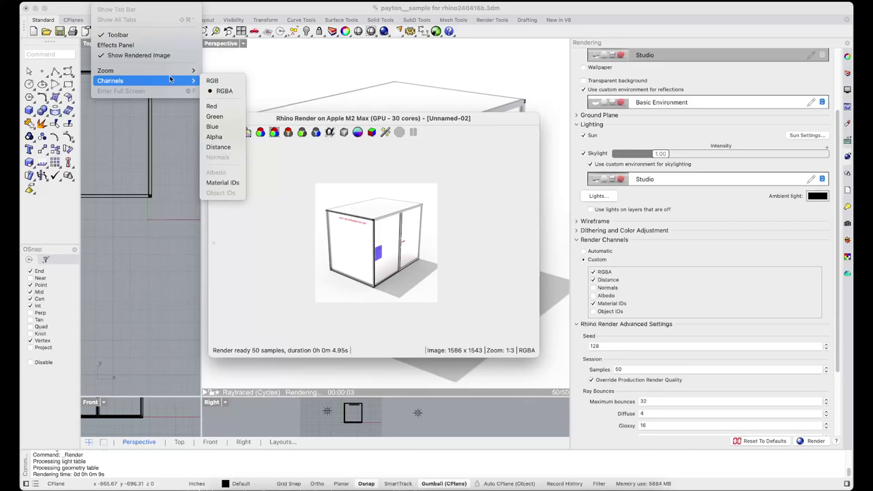
pyautogui.click(230, 183)
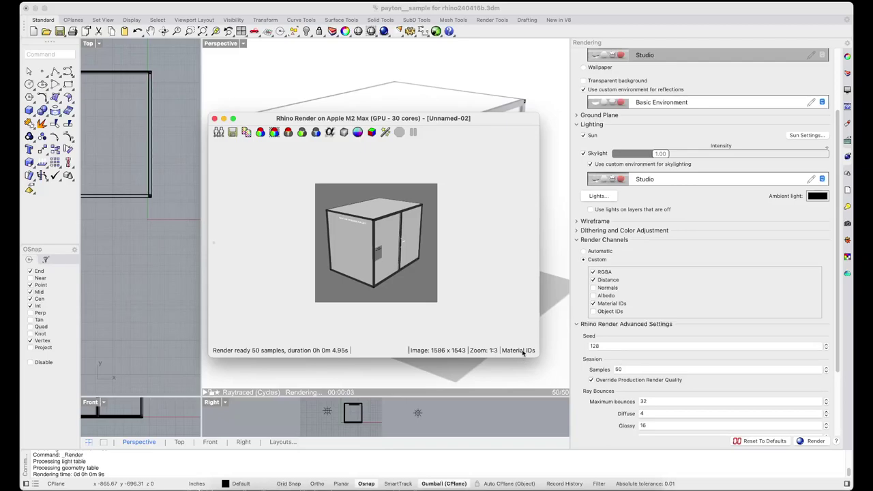
# Step: Start saving the Material IDs image in EXR format as material_id_pass.exr
pyautogui.click(232, 132)
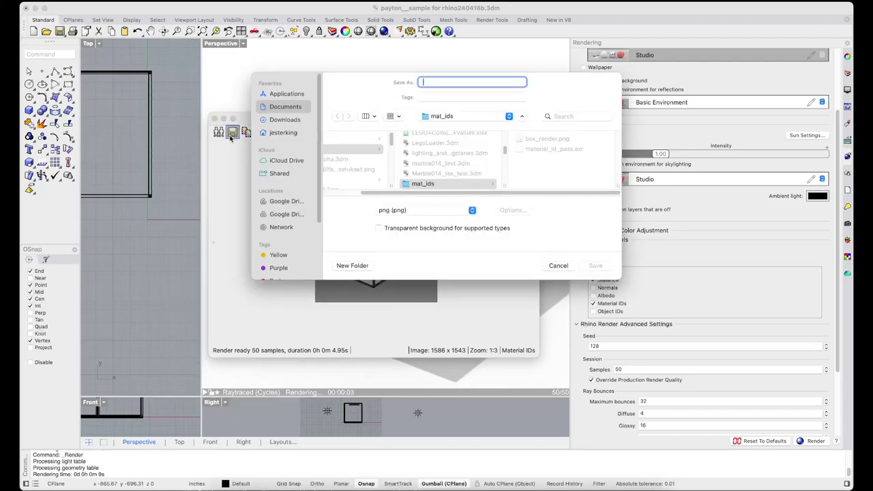
pyautogui.click(452, 210)
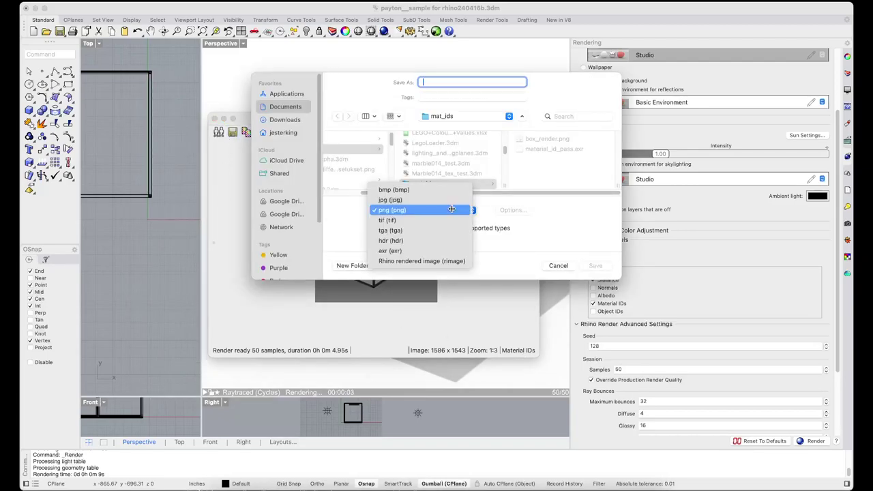
pyautogui.click(419, 251)
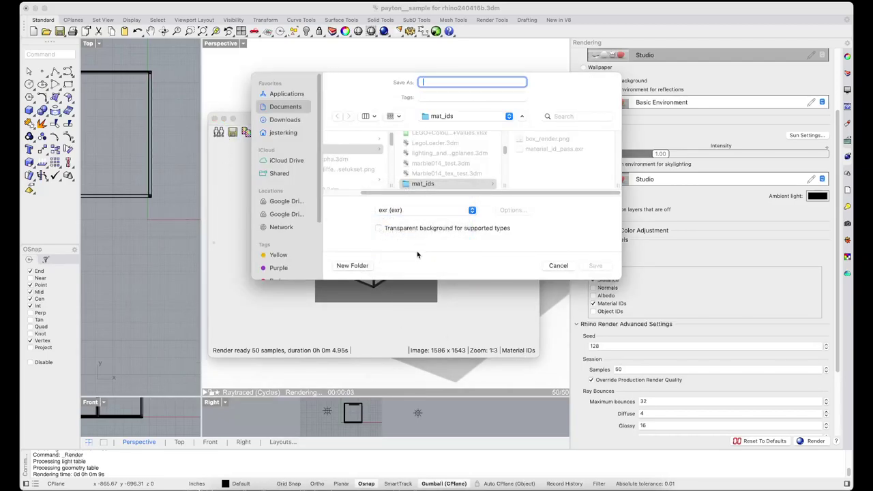
pyautogui.click(562, 152)
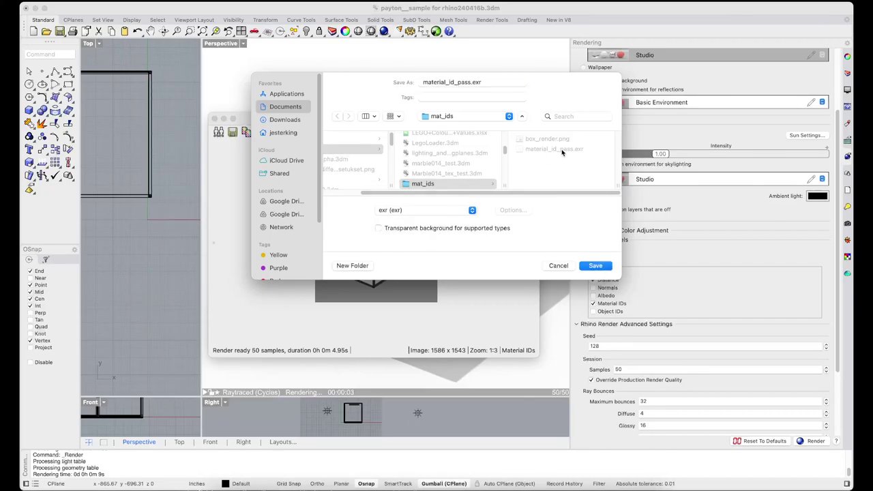
# Step: Cancel Rhino's save, widen Blender's image viewer and browse loaded images for material_id_pass.exr
pyautogui.click(558, 266)
pyautogui.click(569, 487)
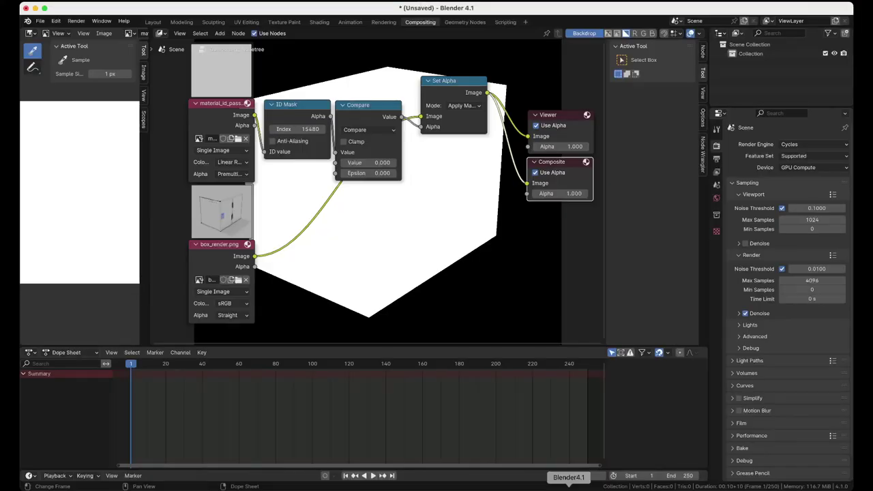
pyautogui.hscroll(-5, 354, 210)
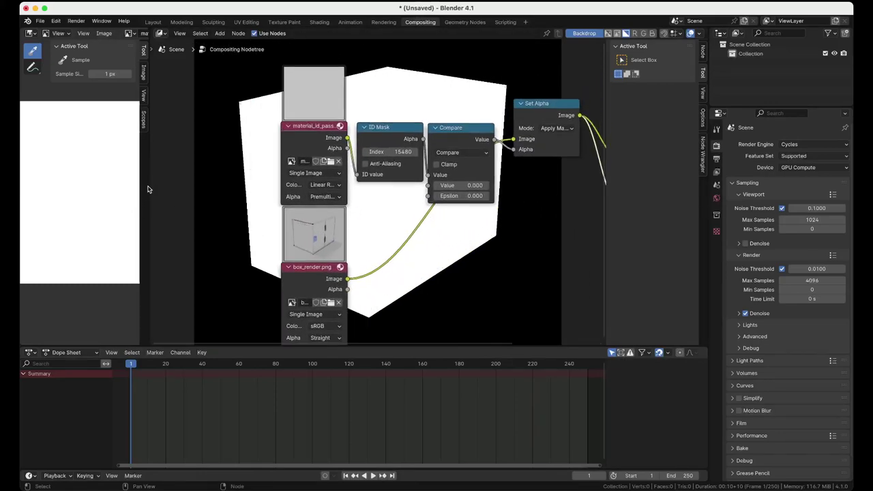
pyautogui.moveTo(140, 188); pyautogui.dragTo(437, 187)
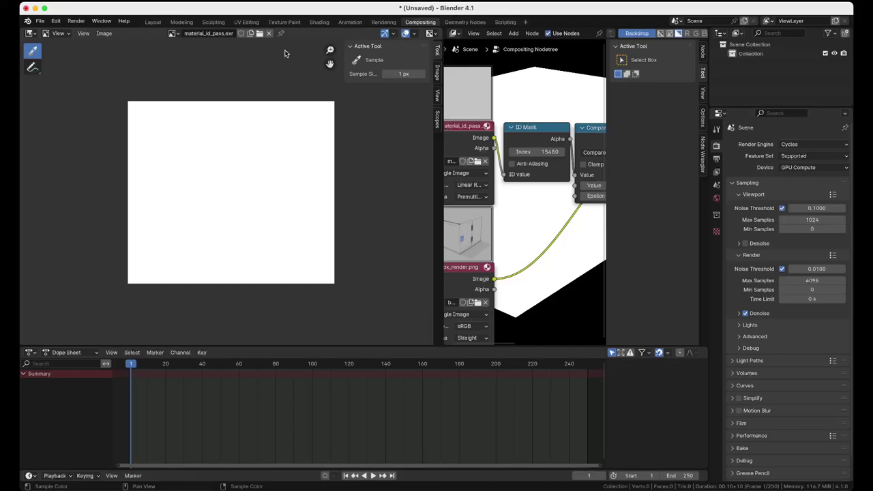
pyautogui.click(260, 33)
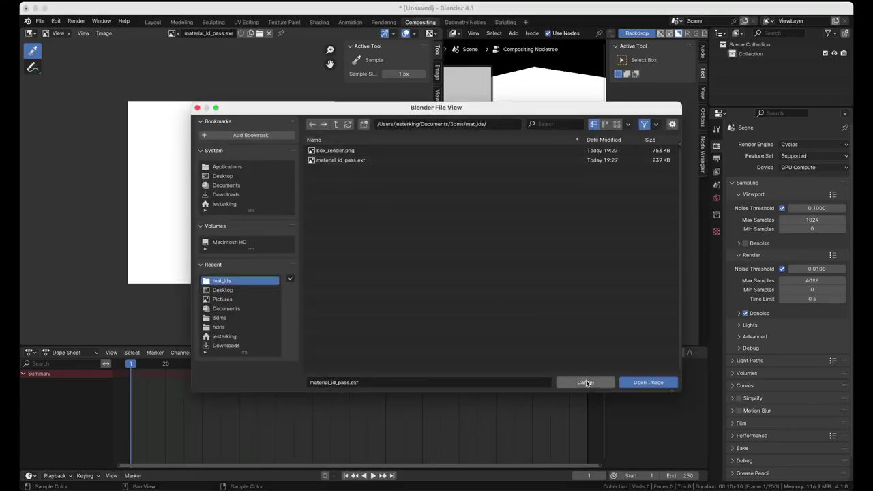
pyautogui.click(586, 383)
pyautogui.click(172, 33)
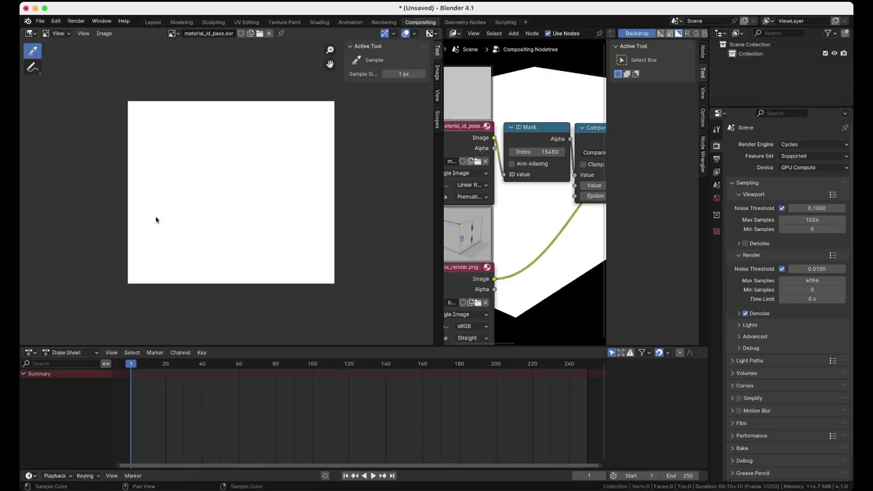
pyautogui.click(152, 254)
pyautogui.moveTo(159, 250)
pyautogui.mouseDown()
pyautogui.moveTo(148, 263)
pyautogui.moveTo(163, 266)
pyautogui.moveTo(154, 263)
pyautogui.mouseUp()
pyautogui.moveTo(150, 266); pyautogui.dragTo(159, 269)
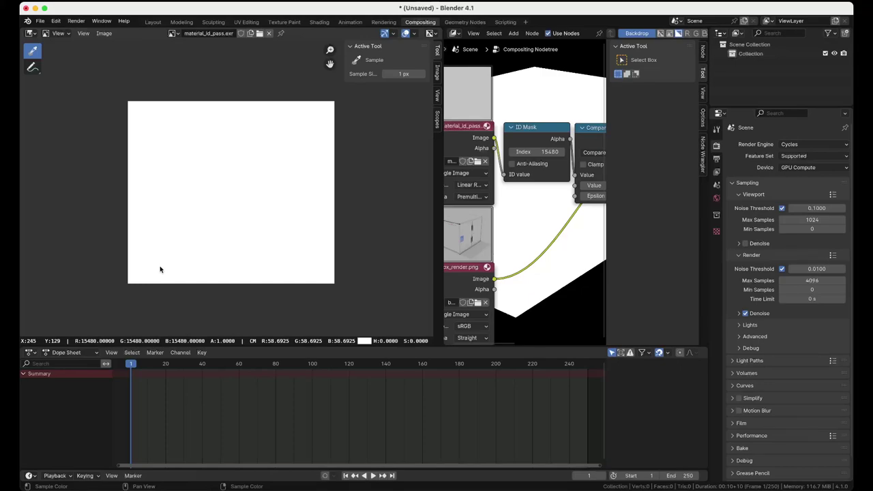
pyautogui.moveTo(183, 253); pyautogui.dragTo(155, 268)
pyautogui.moveTo(162, 266); pyautogui.dragTo(163, 265)
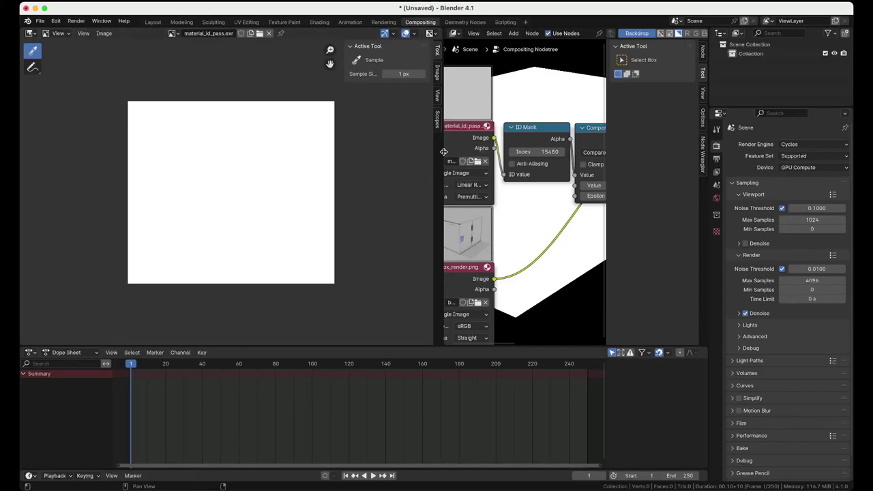
pyautogui.moveTo(443, 151); pyautogui.dragTo(117, 152)
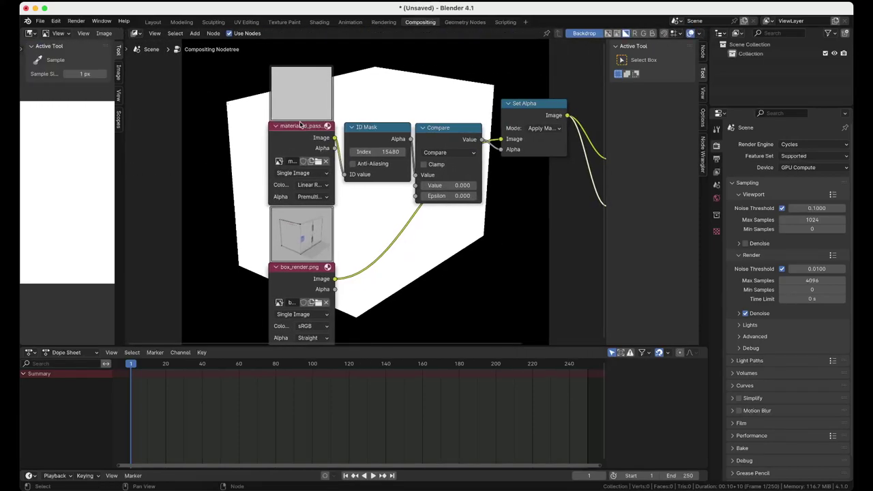
pyautogui.moveTo(301, 125); pyautogui.dragTo(264, 110)
pyautogui.moveTo(299, 266); pyautogui.dragTo(258, 246)
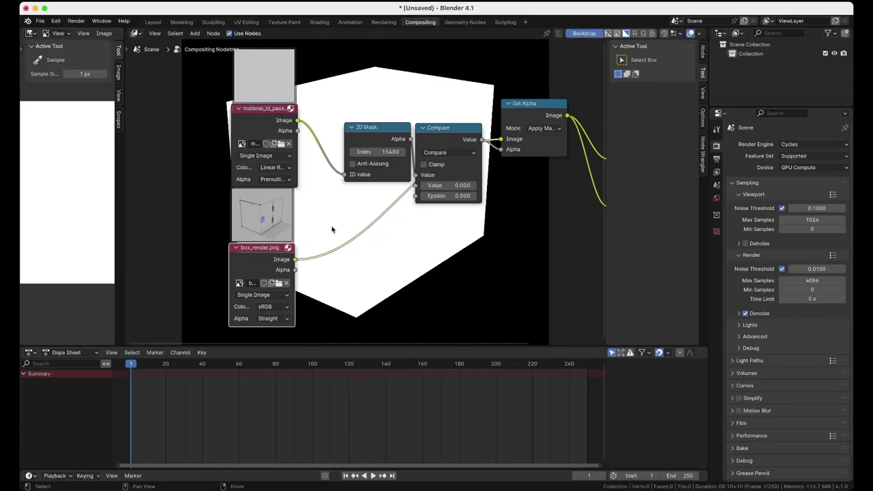
pyautogui.hotkey('shift', 'a')
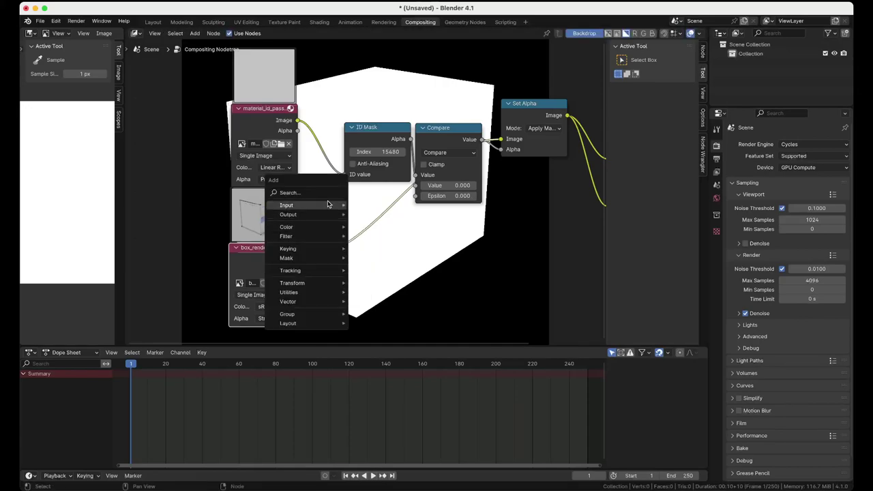
pyautogui.moveTo(321, 205)
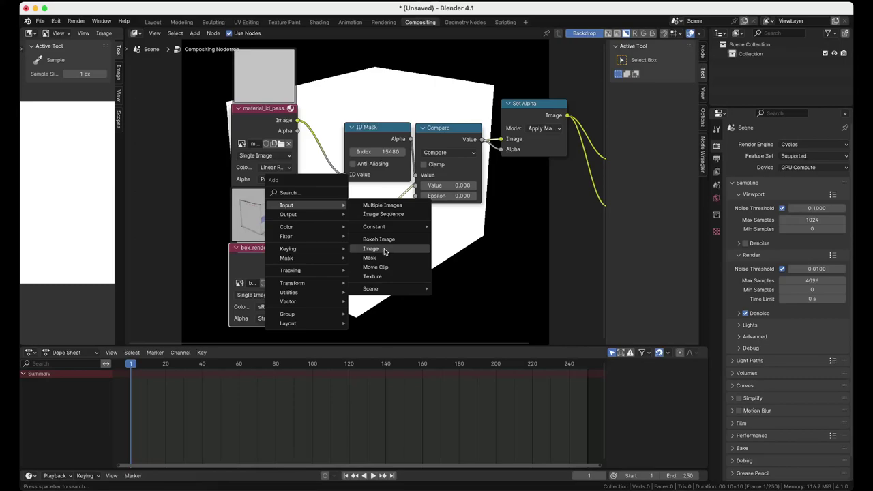
pyautogui.press('Escape')
pyautogui.click(513, 284)
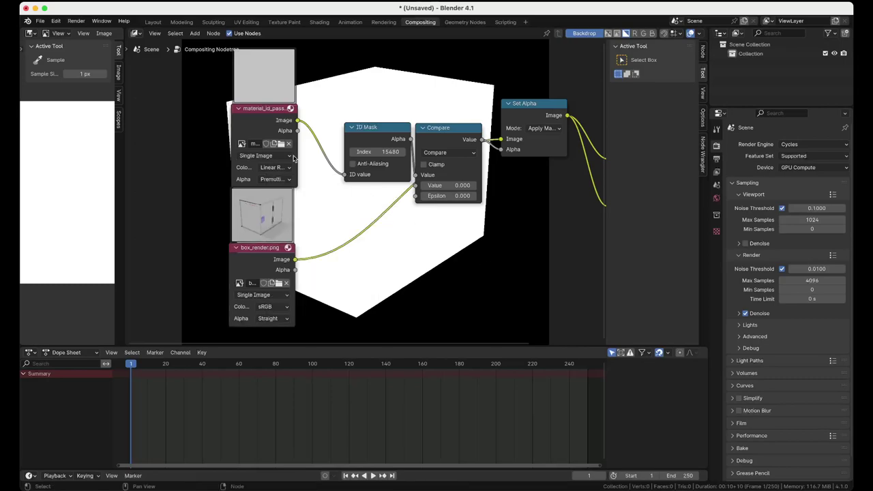
pyautogui.click(243, 146)
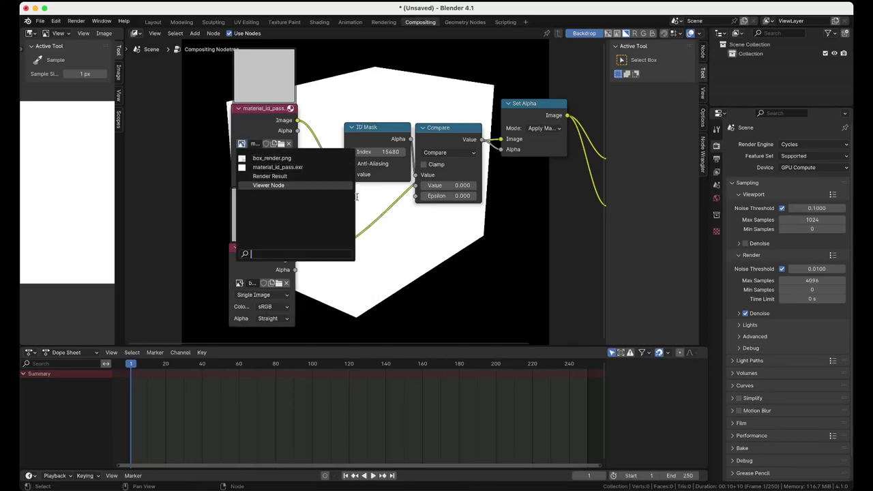
pyautogui.click(239, 283)
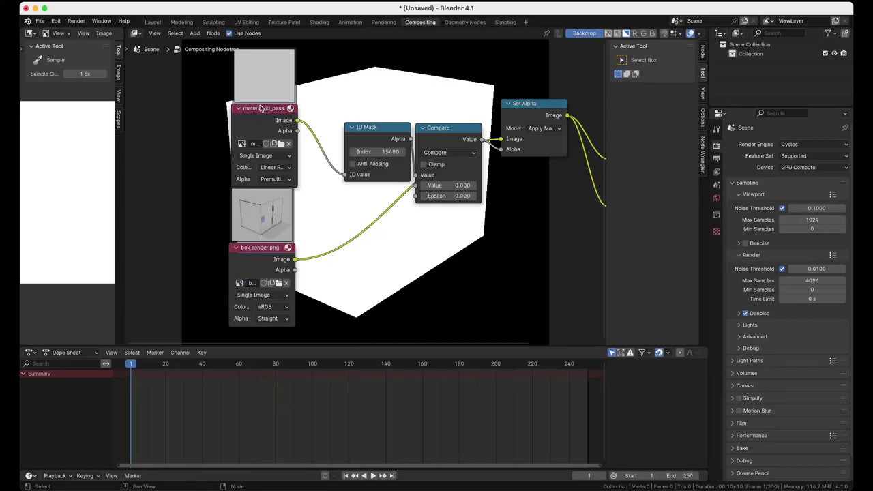
# Step: Add an ID Mask node and place it just right of the material_id_pass node
pyautogui.moveTo(262, 109)
pyautogui.mouseDown()
pyautogui.moveTo(247, 97)
pyautogui.moveTo(257, 100)
pyautogui.mouseUp()
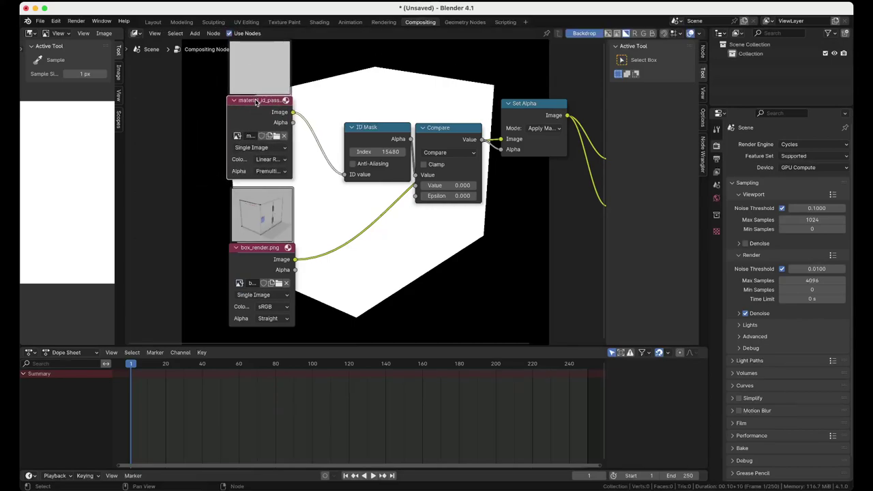
pyautogui.moveTo(372, 130); pyautogui.dragTo(354, 126)
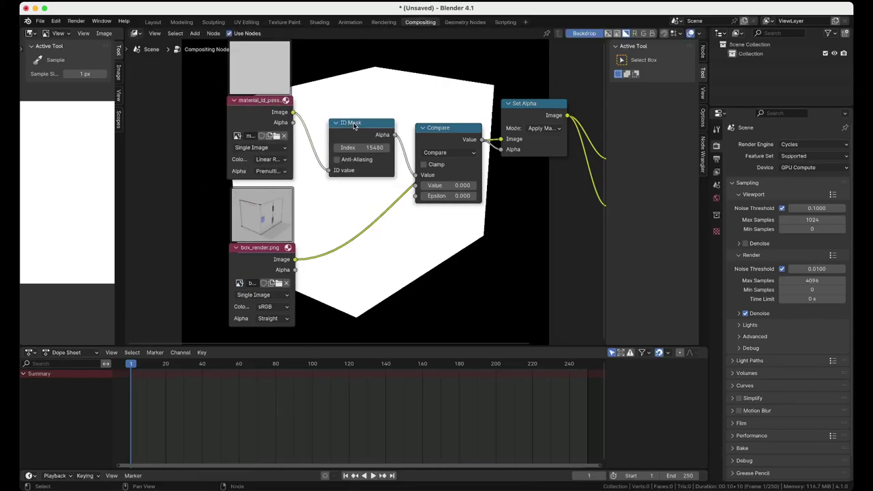
pyautogui.hotkey('shift', 'a')
pyautogui.moveTo(354, 125)
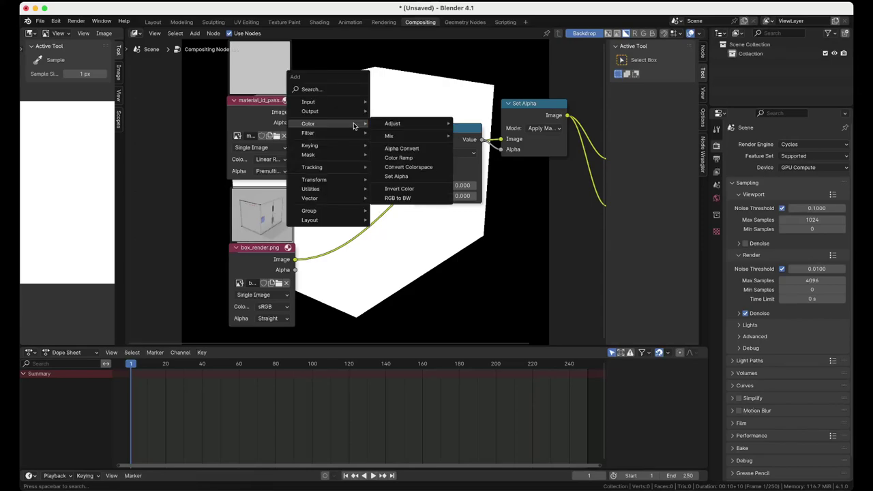
pyautogui.moveTo(347, 157)
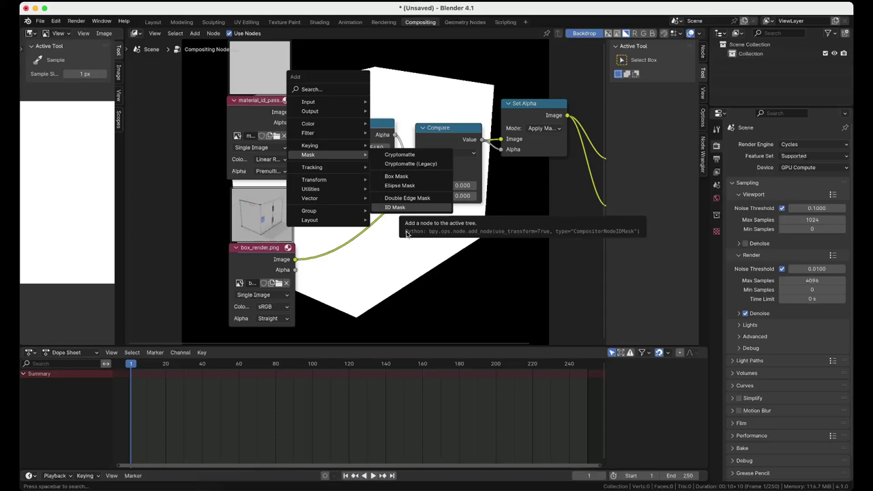
pyautogui.click(410, 208)
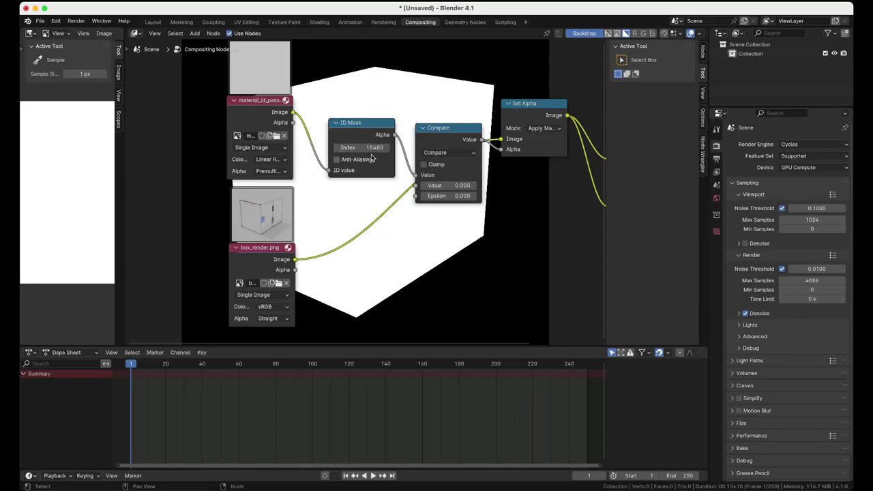
pyautogui.moveTo(369, 122); pyautogui.dragTo(356, 121)
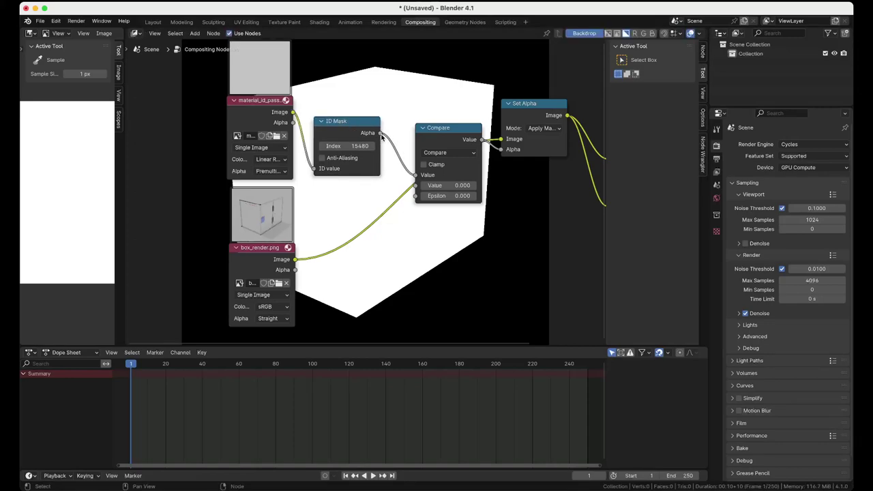
# Step: Reposition the Composite and Viewer nodes and wire ID Mask's Alpha into the Viewer Image
pyautogui.hscroll(5, 452, 225)
pyautogui.hscroll(1, 451, 226)
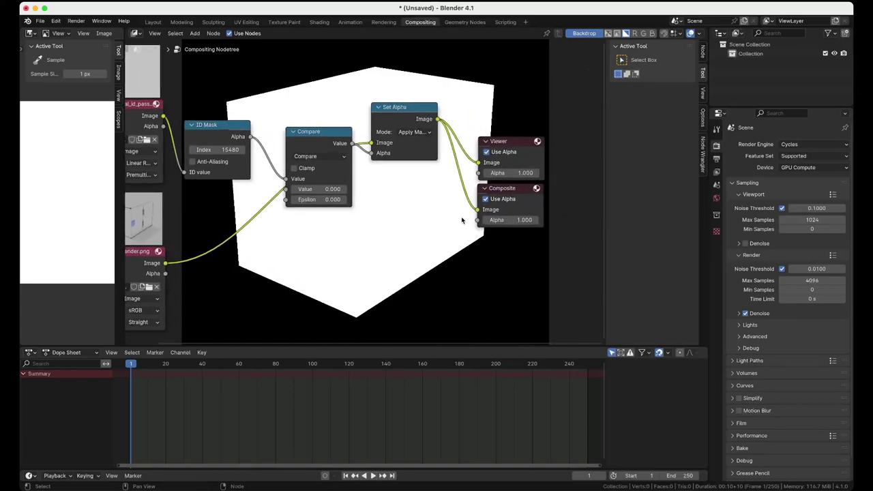
pyautogui.moveTo(509, 190); pyautogui.dragTo(518, 187)
pyautogui.moveTo(511, 153); pyautogui.dragTo(394, 207)
pyautogui.moveTo(252, 137); pyautogui.dragTo(355, 254)
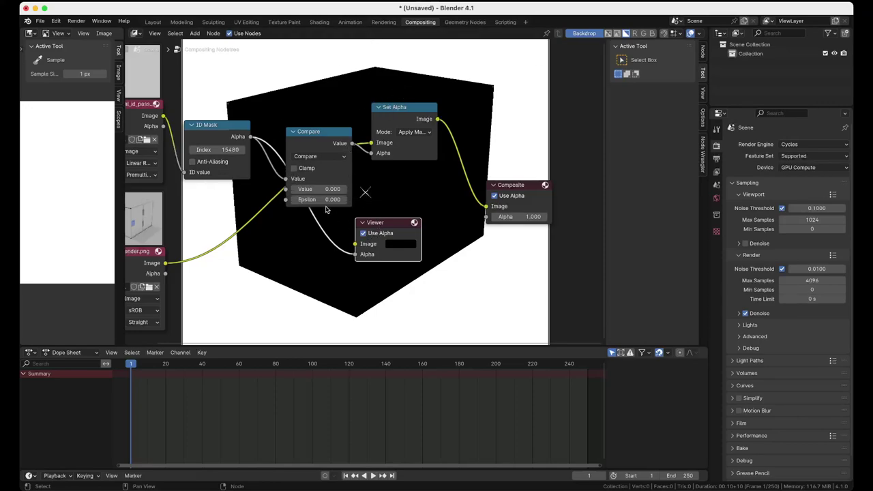
# Step: Line up the Compare and Set Alpha nodes next to ID Mask
pyautogui.moveTo(323, 132); pyautogui.dragTo(291, 126)
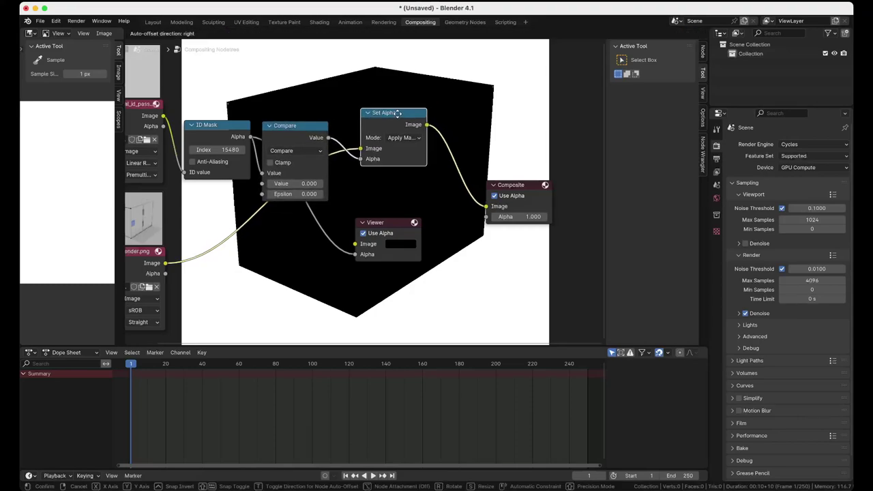
pyautogui.moveTo(398, 112); pyautogui.dragTo(377, 127)
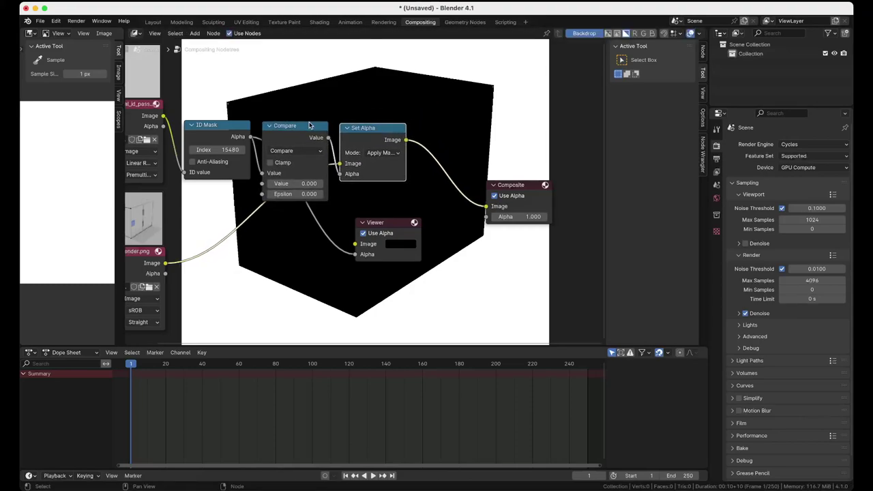
pyautogui.moveTo(298, 133); pyautogui.dragTo(296, 133)
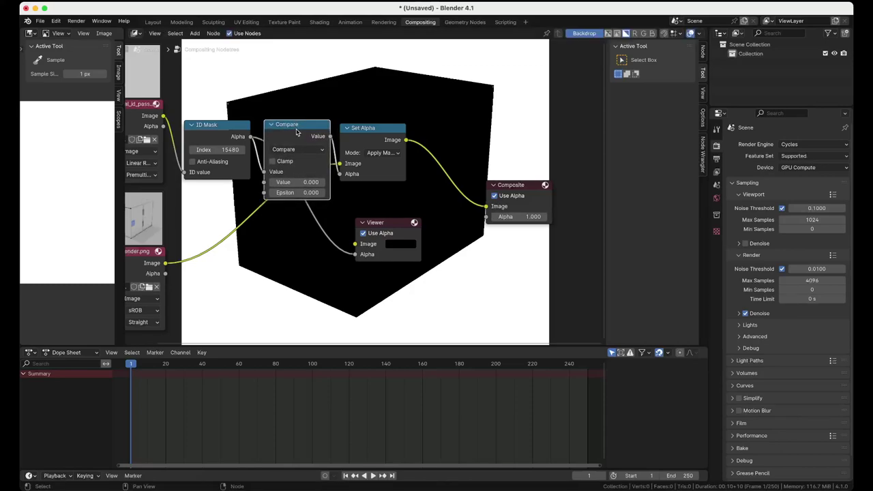
pyautogui.moveTo(365, 132); pyautogui.dragTo(367, 124)
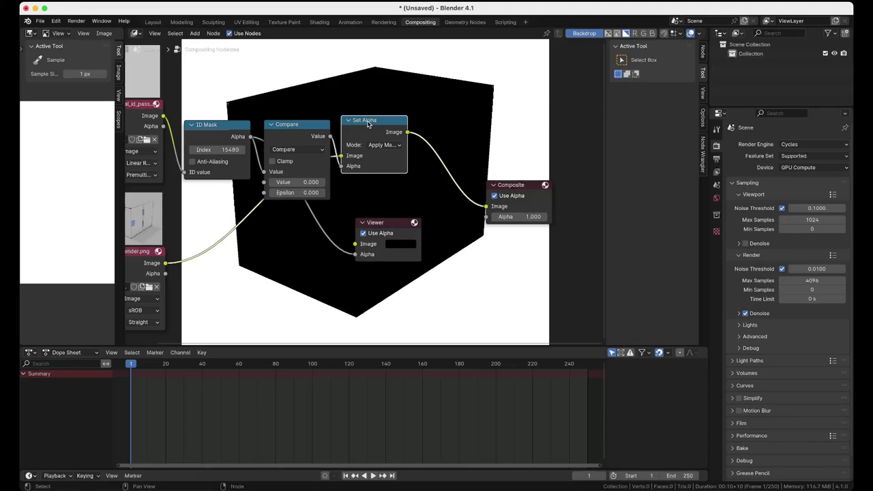
pyautogui.moveTo(365, 121); pyautogui.dragTo(365, 124)
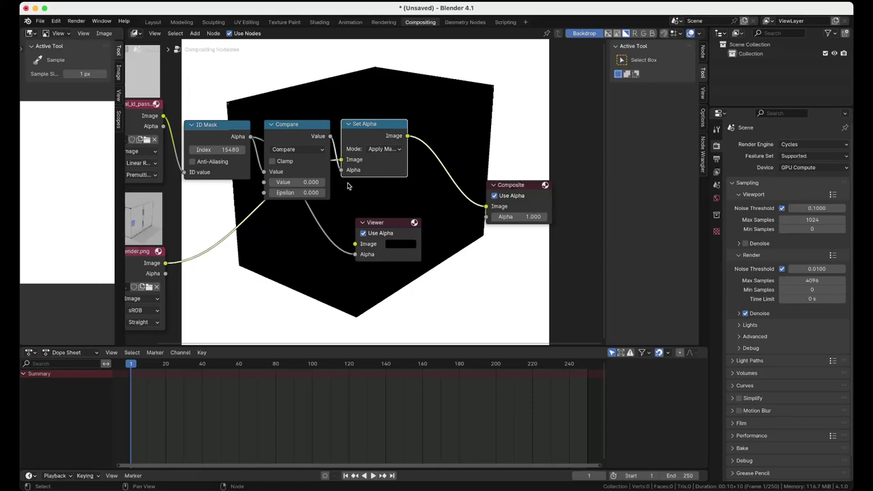
pyautogui.moveTo(298, 131)
pyautogui.mouseDown()
pyautogui.moveTo(300, 120)
pyautogui.moveTo(292, 131)
pyautogui.mouseUp()
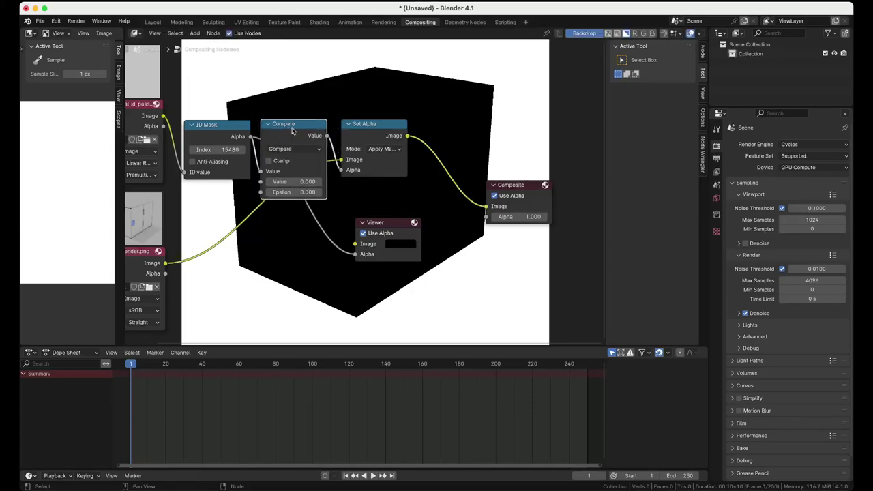
pyautogui.hotkey('shift', 'a')
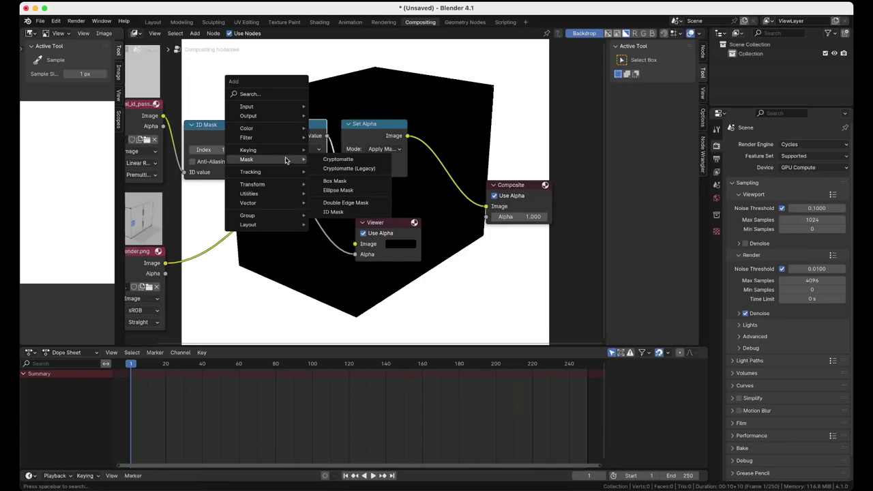
pyautogui.moveTo(280, 194)
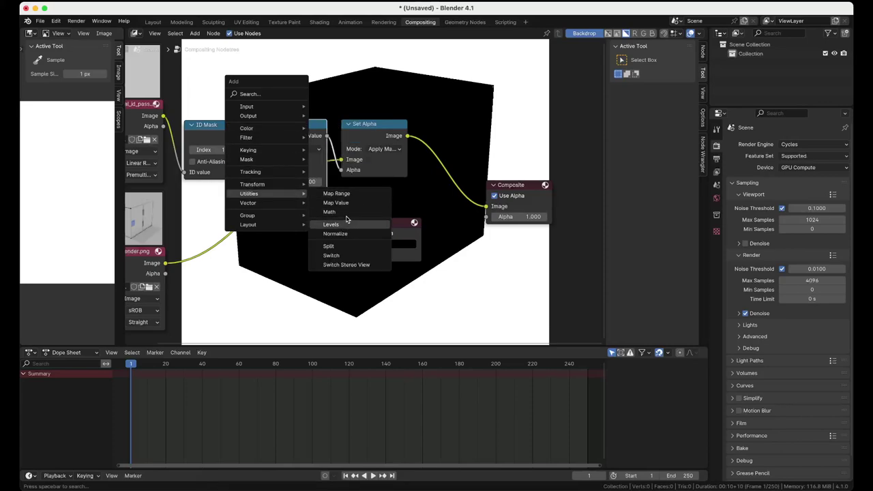
pyautogui.click(279, 148)
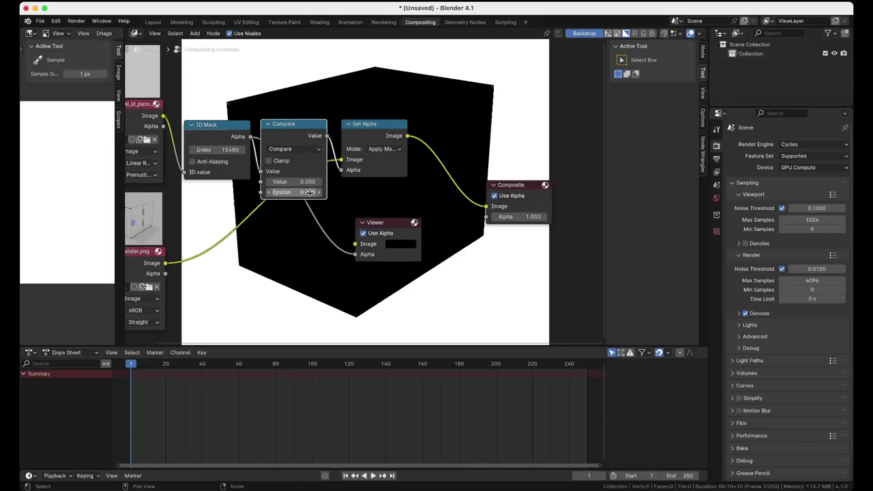
pyautogui.click(310, 192)
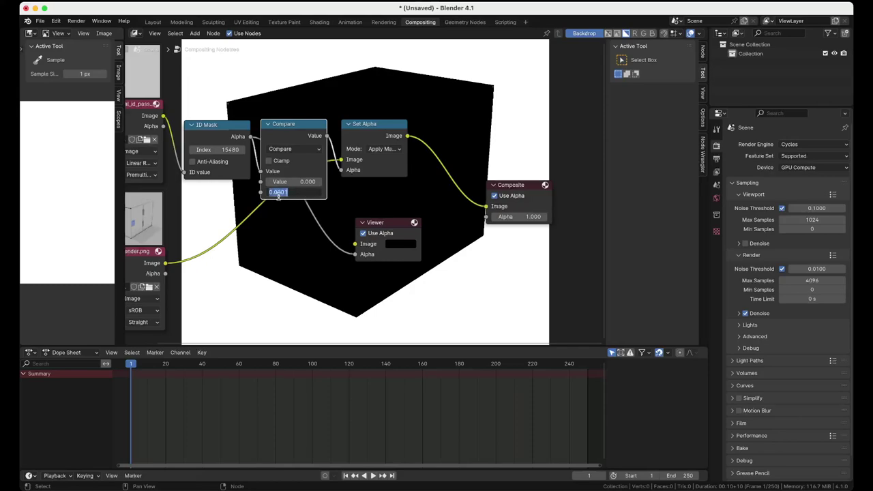
pyautogui.click(288, 217)
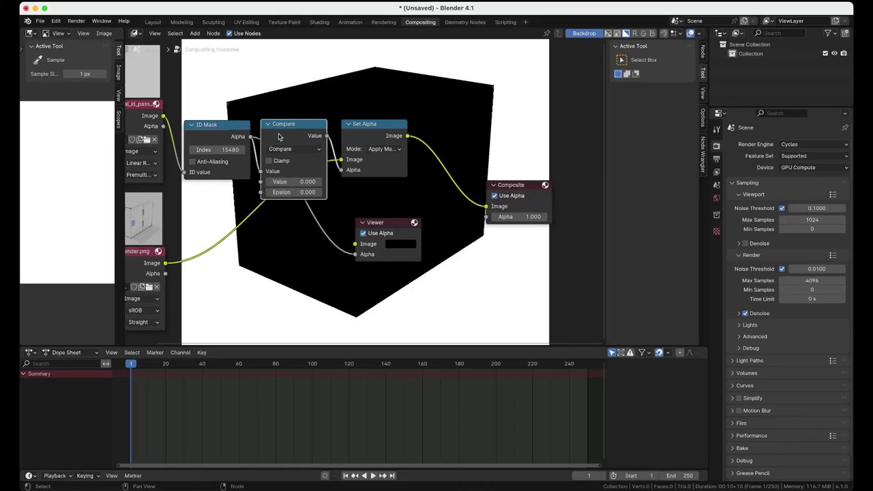
pyautogui.moveTo(296, 128); pyautogui.dragTo(294, 130)
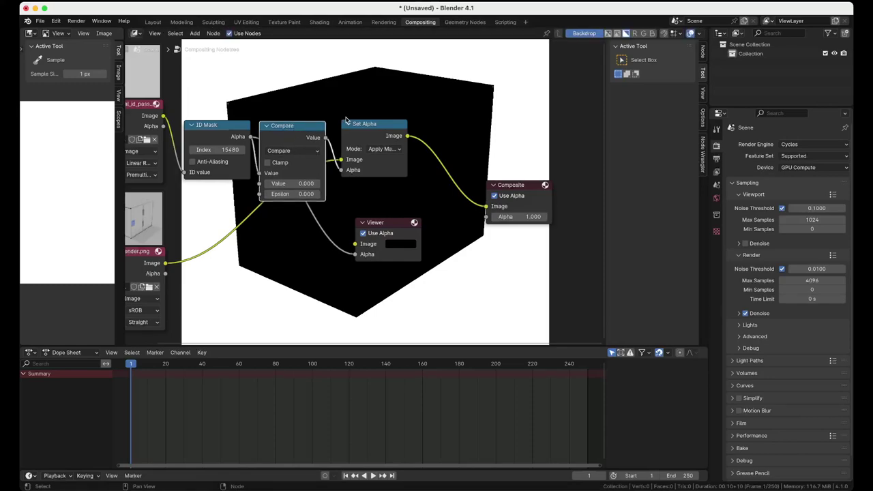
pyautogui.moveTo(368, 124); pyautogui.dragTo(399, 129)
# Step: Shift the box_render.png and Set Alpha nodes up-left to make room
pyautogui.scroll(-3, 305, 203)
pyautogui.hscroll(-5, 304, 203)
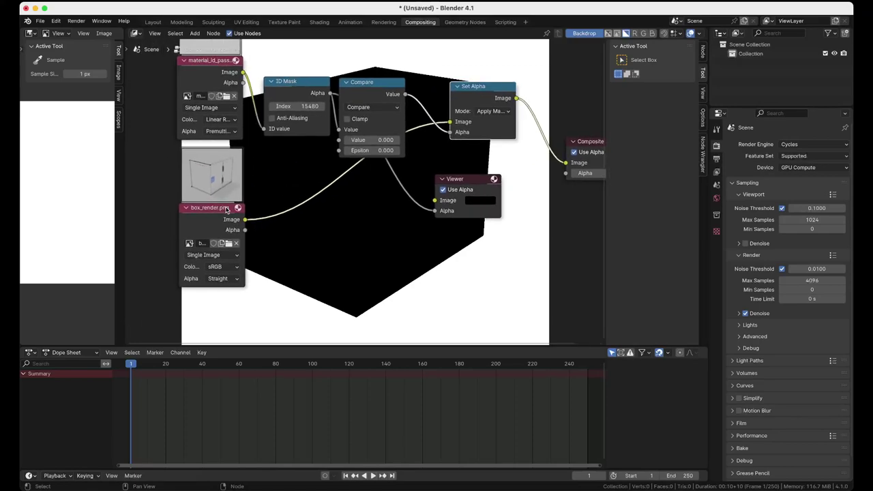
pyautogui.moveTo(212, 211); pyautogui.dragTo(205, 213)
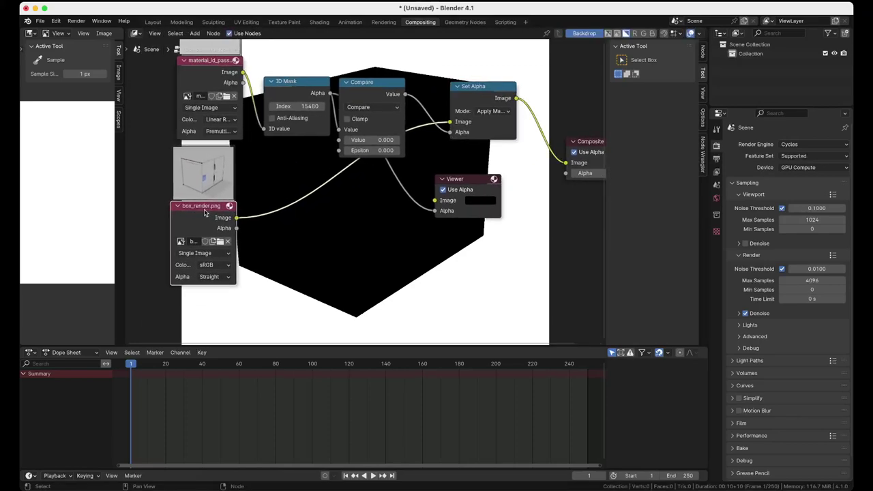
pyautogui.moveTo(476, 90); pyautogui.dragTo(453, 86)
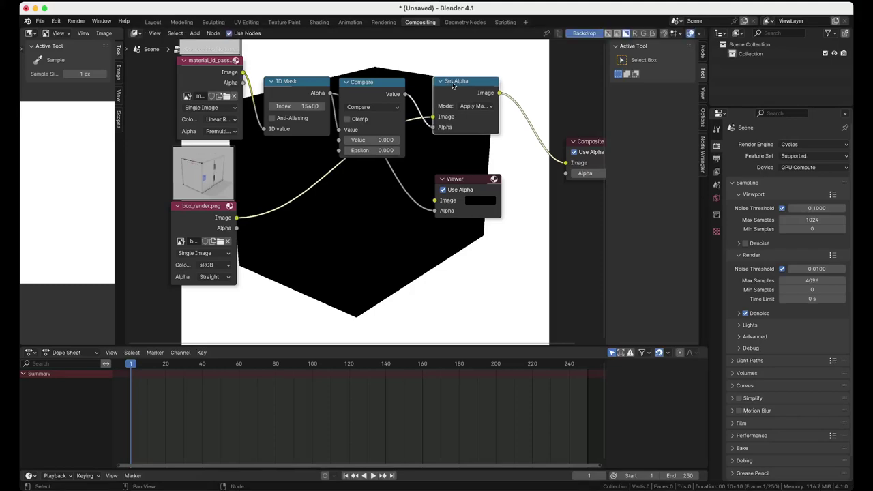
# Step: Drop a new Set Alpha node onto the Composite link and adjust the Compare node
pyautogui.hotkey('shift', 'a')
pyautogui.moveTo(453, 85)
pyautogui.moveTo(451, 70)
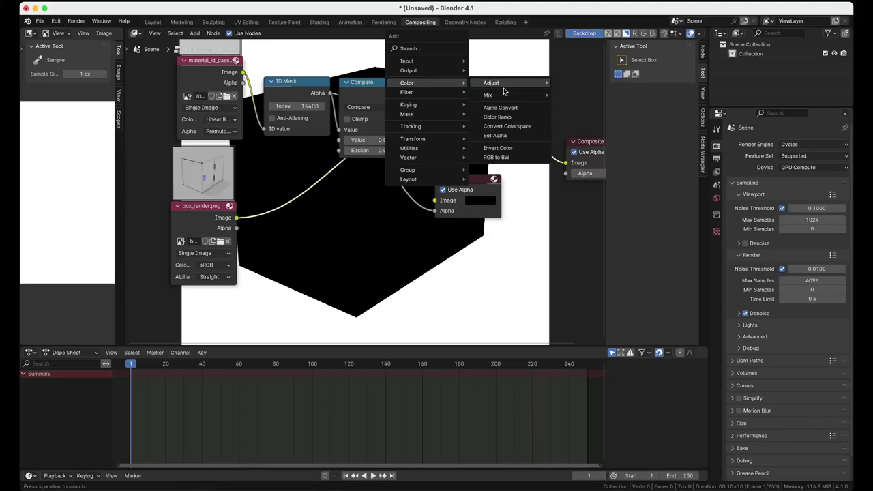
pyautogui.click(503, 136)
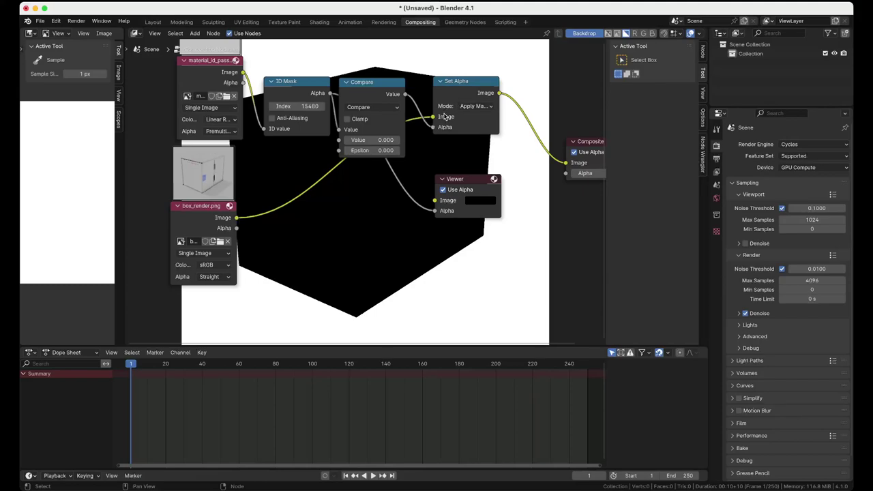
pyautogui.moveTo(377, 89); pyautogui.dragTo(435, 211)
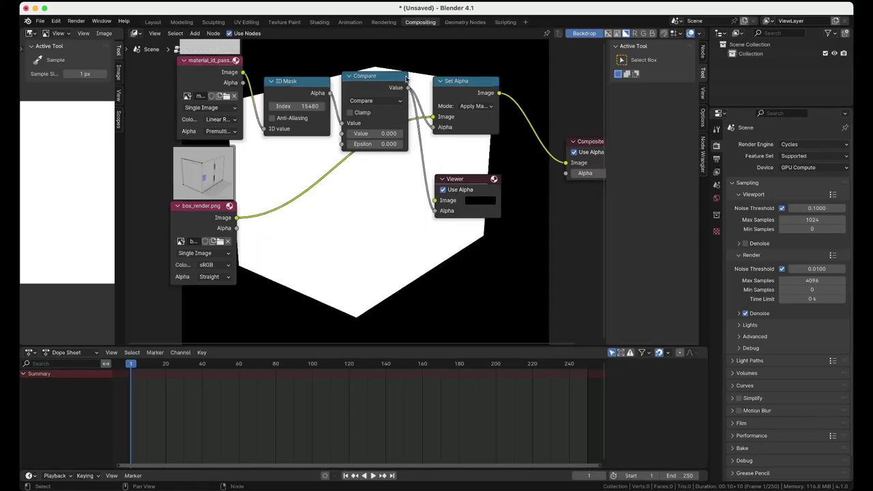
# Step: Replace the Compare-to-Viewer alpha link with Set Alpha's Image feeding the Viewer
pyautogui.moveTo(459, 85); pyautogui.dragTo(472, 78)
pyautogui.moveTo(436, 211); pyautogui.dragTo(398, 211)
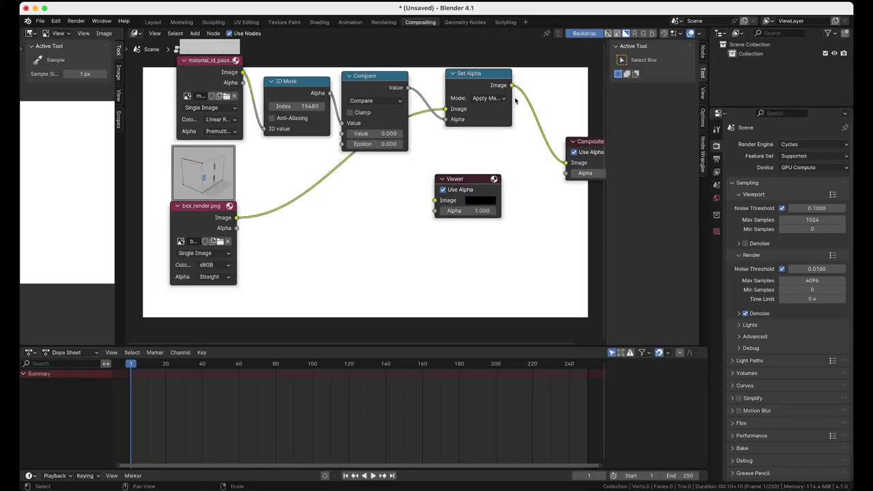
pyautogui.moveTo(512, 85); pyautogui.dragTo(478, 187)
pyautogui.moveTo(485, 78); pyautogui.dragTo(472, 81)
# Step: Connect box_render.png's Image output to Set Alpha's Image input
pyautogui.hscroll(5, 493, 132)
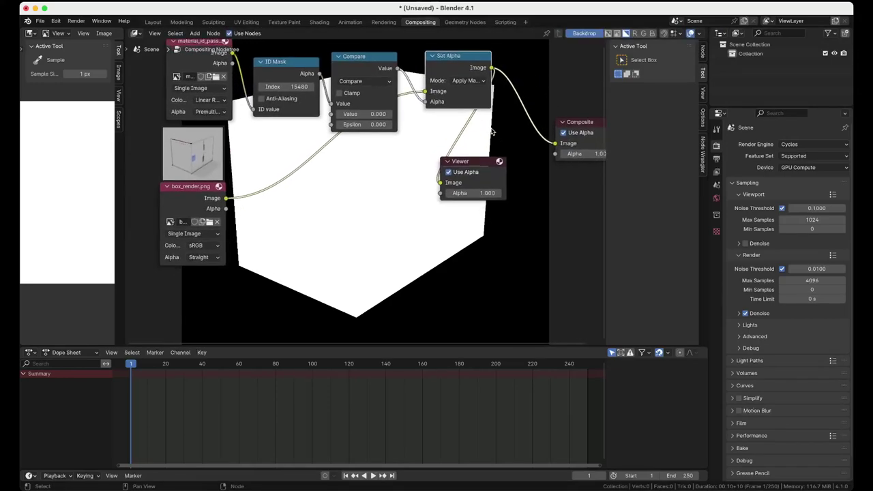
pyautogui.hscroll(-5, 492, 132)
pyautogui.moveTo(367, 84); pyautogui.dragTo(364, 67)
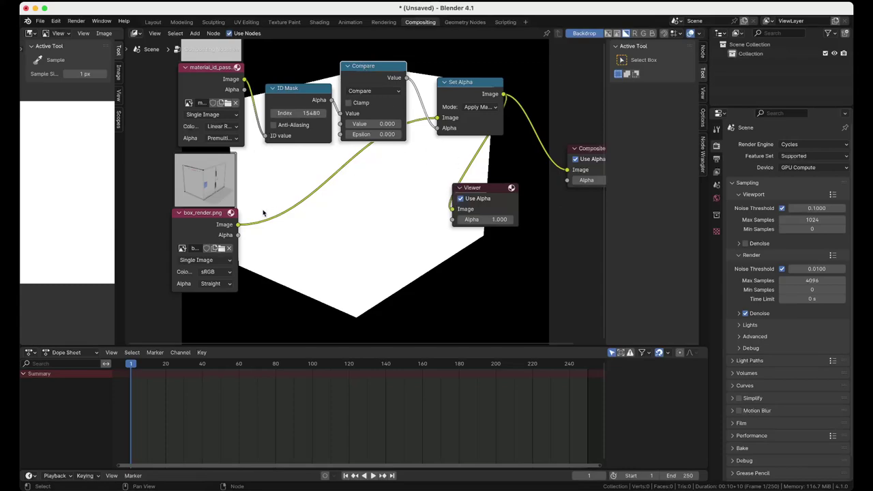
pyautogui.moveTo(240, 229); pyautogui.dragTo(434, 121)
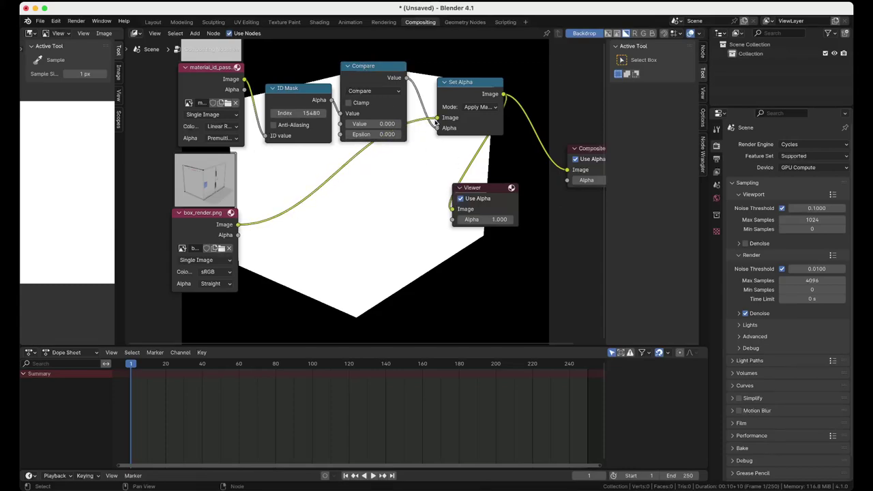
pyautogui.moveTo(464, 95); pyautogui.dragTo(455, 78)
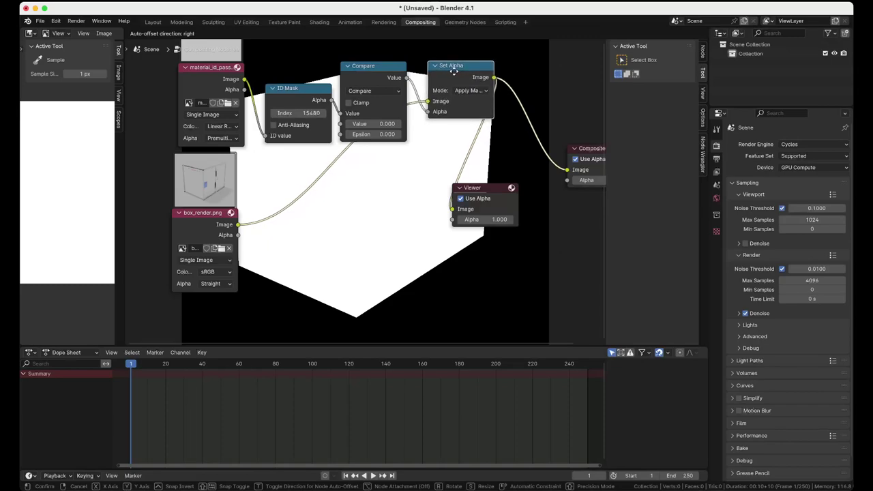
# Step: Compact the Viewer, ID Mask, Compare and Set Alpha nodes, toggling Viewer alpha off and on
pyautogui.moveTo(482, 188); pyautogui.dragTo(551, 204)
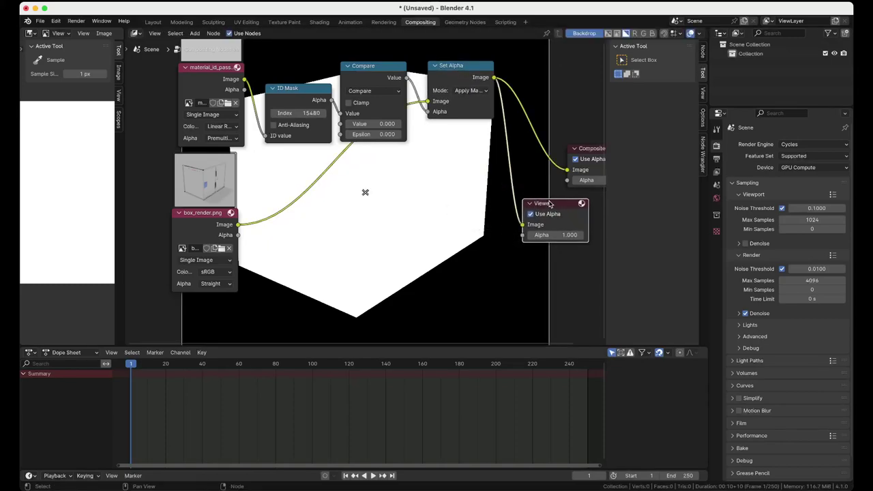
pyautogui.hscroll(2, 492, 198)
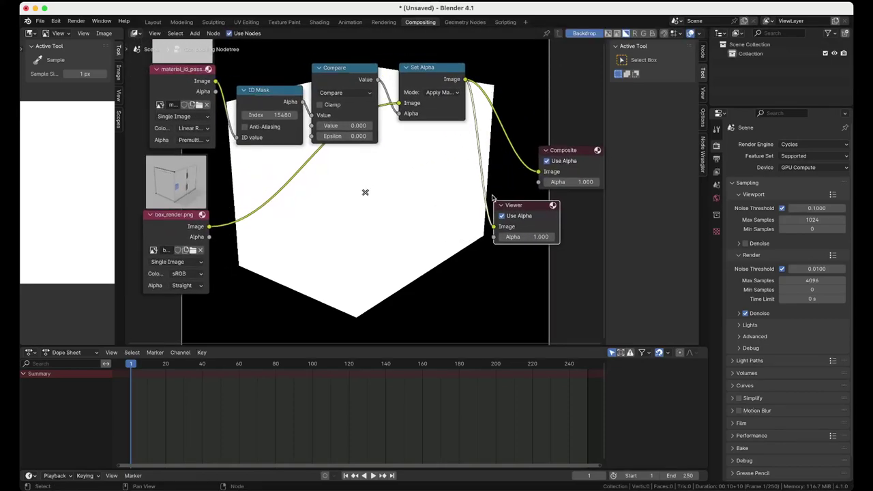
pyautogui.moveTo(264, 99); pyautogui.dragTo(265, 88)
pyautogui.moveTo(333, 73); pyautogui.dragTo(362, 80)
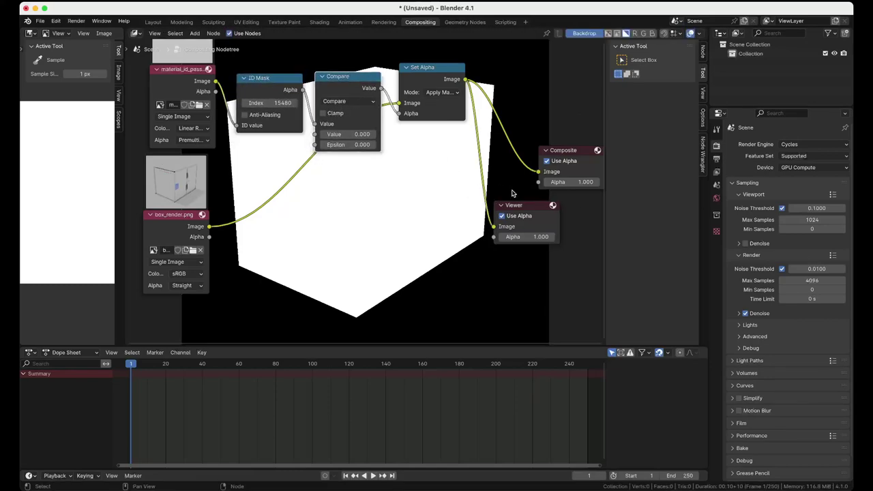
pyautogui.click(503, 216)
pyautogui.click(503, 216)
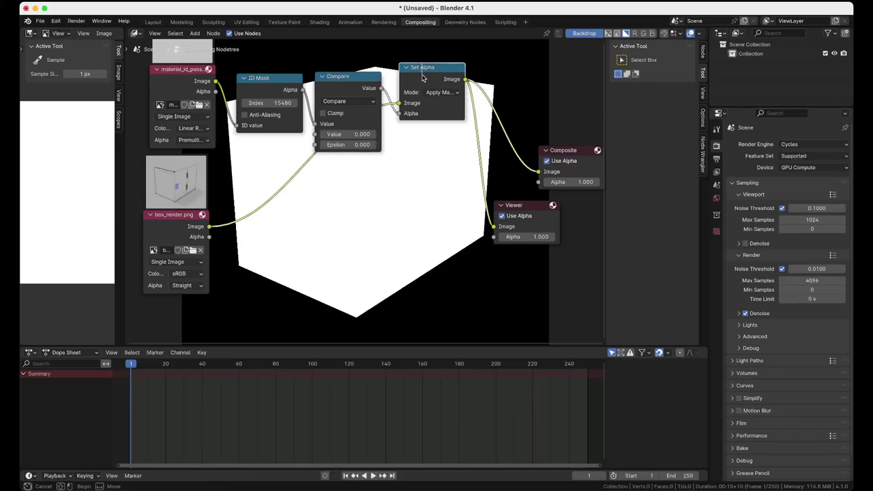
pyautogui.moveTo(437, 68); pyautogui.dragTo(431, 85)
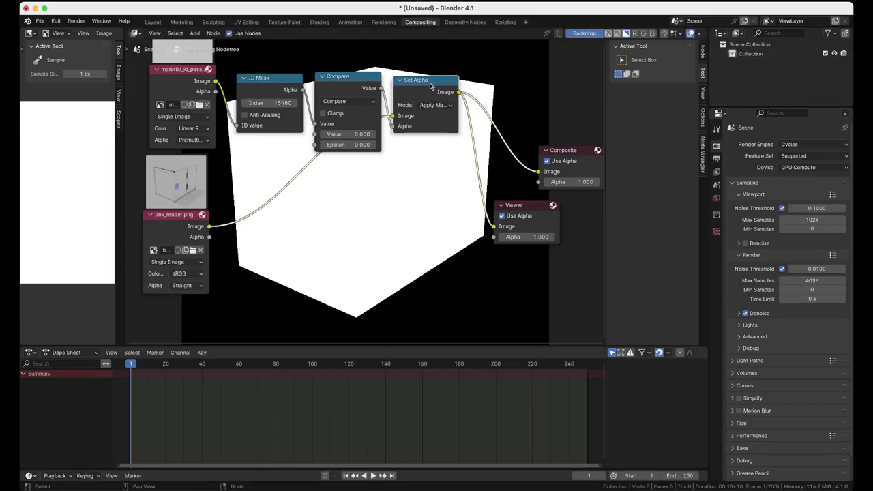
# Step: Preview the raw box_render.png image directly in the Viewer and reframe the node view
pyautogui.moveTo(178, 77); pyautogui.dragTo(170, 78)
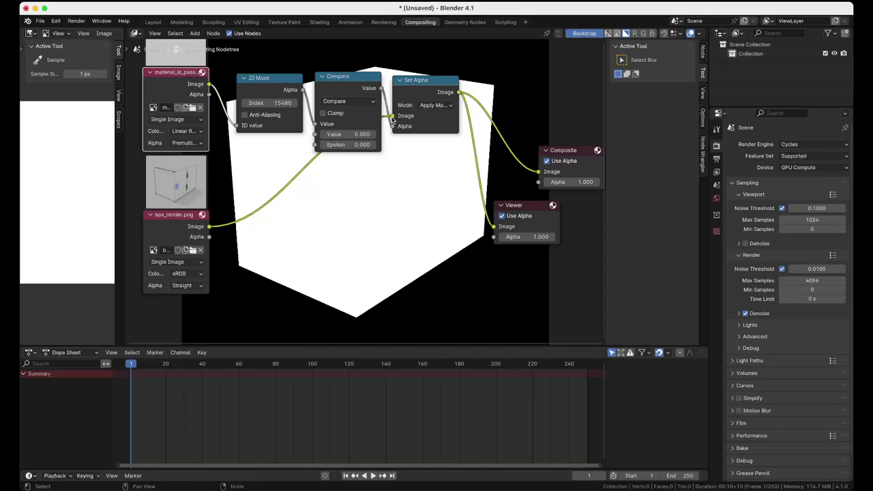
pyautogui.moveTo(516, 236); pyautogui.dragTo(546, 237)
pyautogui.moveTo(209, 228); pyautogui.dragTo(494, 226)
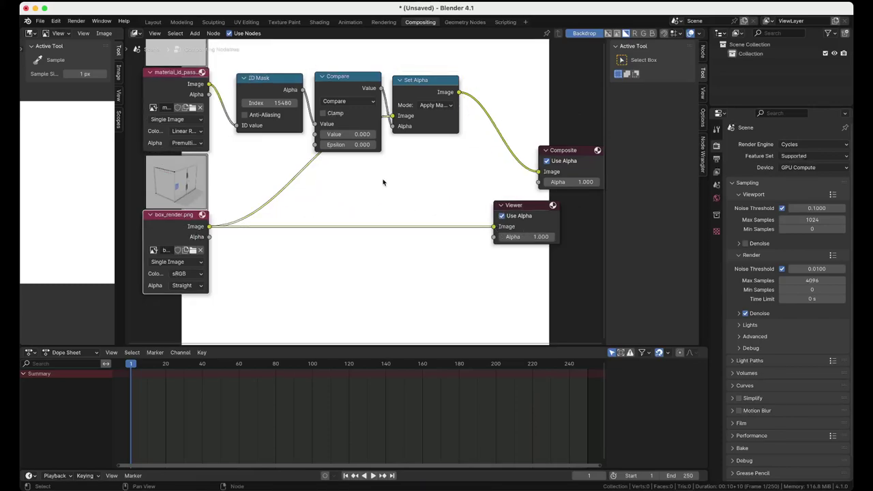
pyautogui.moveTo(161, 223); pyautogui.dragTo(191, 241)
pyautogui.press('Home')
pyautogui.hscroll(-2, 203, 191)
pyautogui.hscroll(5, 203, 191)
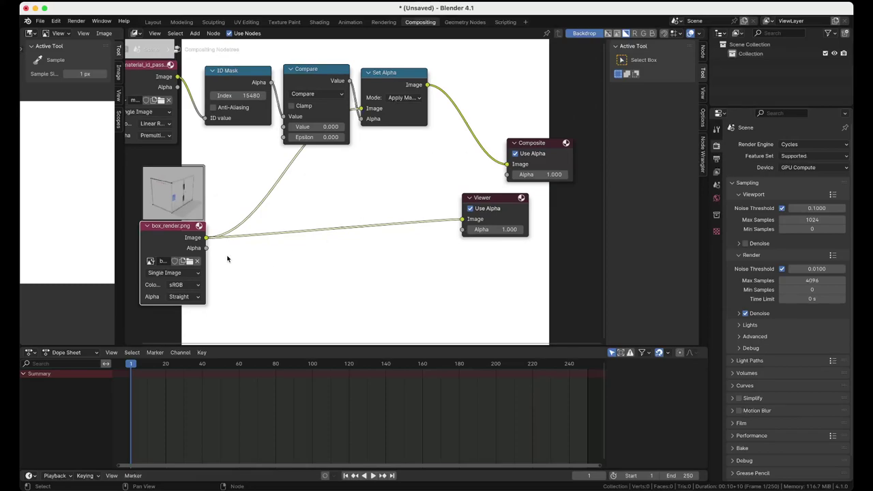
# Step: Send box_render.png to Composite and relink Set Alpha's Image into the Viewer
pyautogui.moveTo(206, 238); pyautogui.dragTo(509, 169)
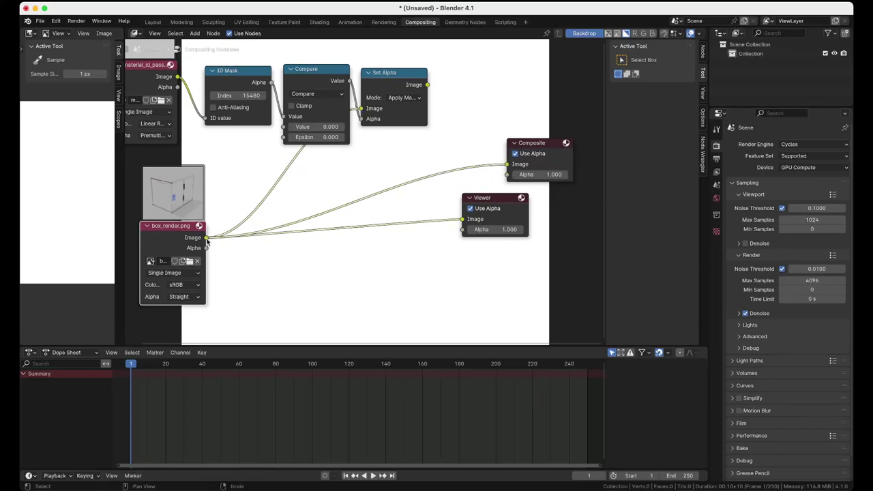
pyautogui.moveTo(206, 238); pyautogui.dragTo(241, 237)
pyautogui.moveTo(430, 85); pyautogui.dragTo(462, 219)
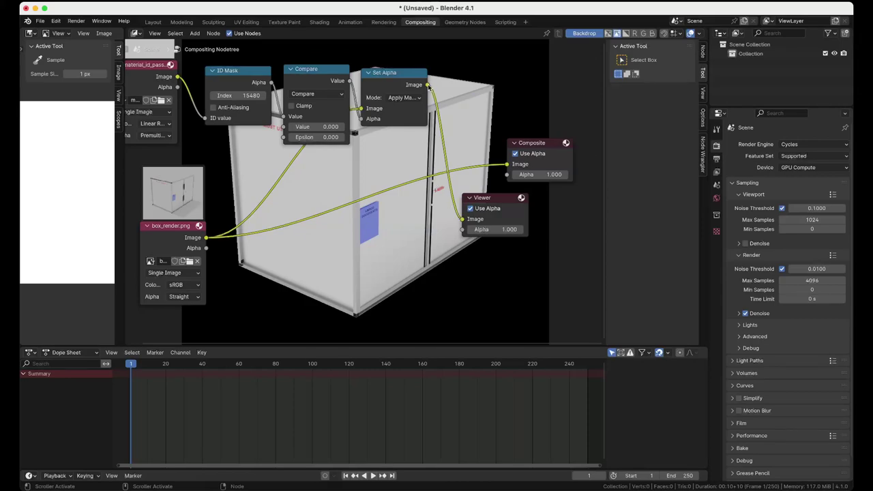
# Step: Link Set Alpha's Image to Composite and check the backdrop in Color+Alpha, Color and Alpha modes
pyautogui.moveTo(429, 85); pyautogui.dragTo(507, 164)
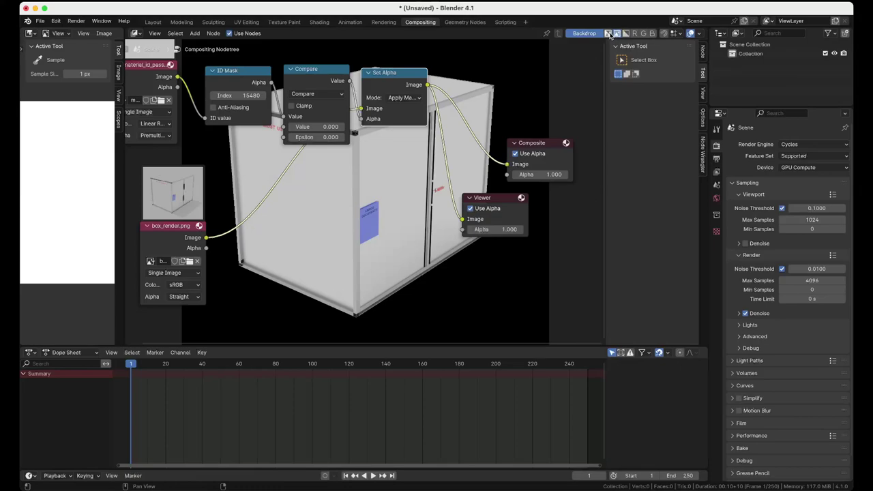
pyautogui.click(609, 34)
pyautogui.click(617, 34)
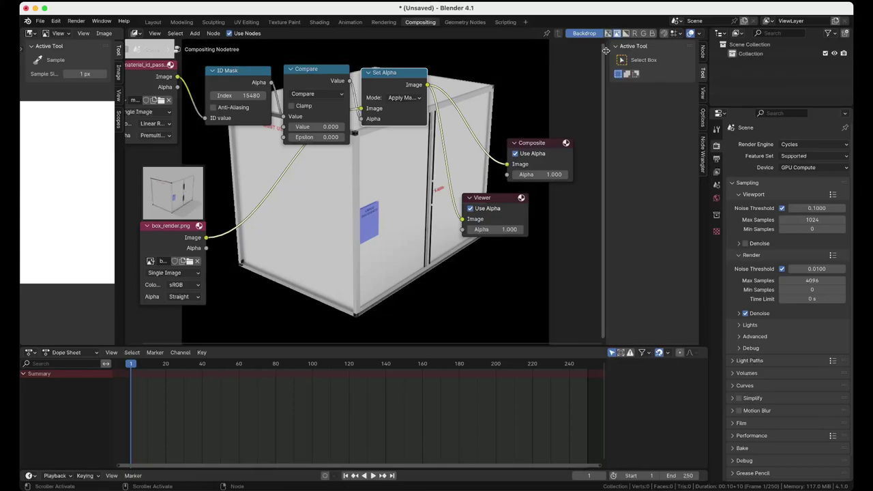
pyautogui.click(625, 34)
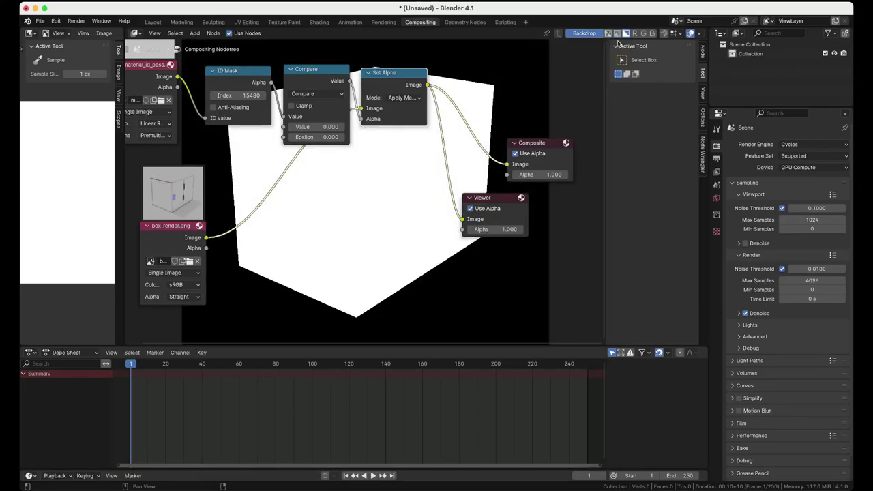
pyautogui.click(617, 34)
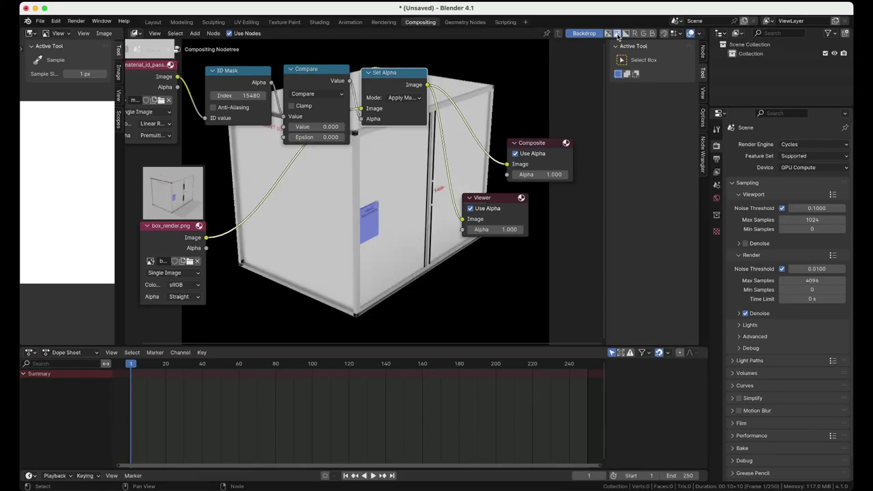
pyautogui.scroll(-2, 357, 258)
pyautogui.scroll(3, 357, 258)
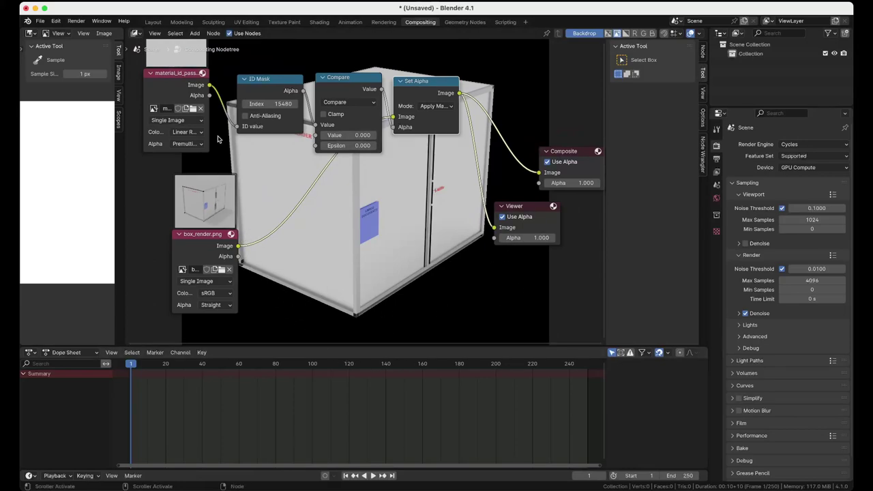
# Step: Align material_id_pass, ID Mask, Compare and Set Alpha into a tighter row
pyautogui.click(173, 78)
pyautogui.moveTo(173, 77); pyautogui.dragTo(192, 82)
pyautogui.moveTo(269, 83); pyautogui.dragTo(264, 80)
pyautogui.moveTo(337, 79); pyautogui.dragTo(328, 76)
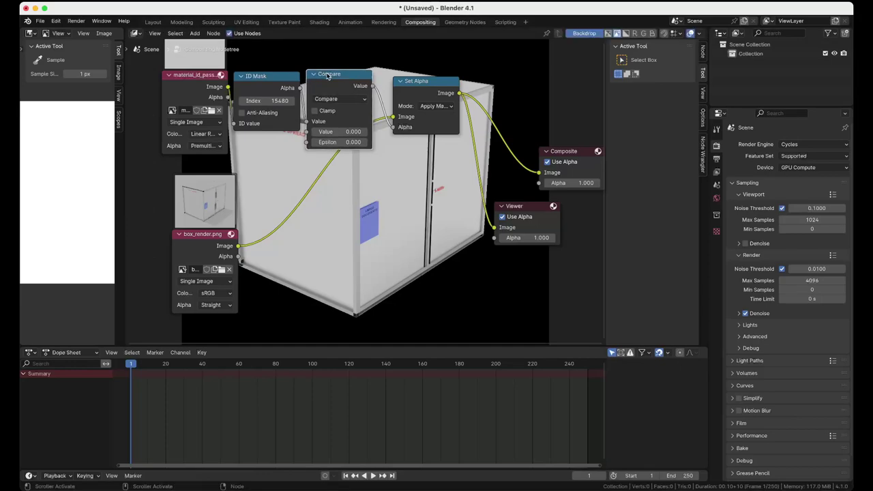
pyautogui.moveTo(418, 84)
pyautogui.mouseDown()
pyautogui.moveTo(402, 76)
pyautogui.moveTo(407, 83)
pyautogui.mouseUp()
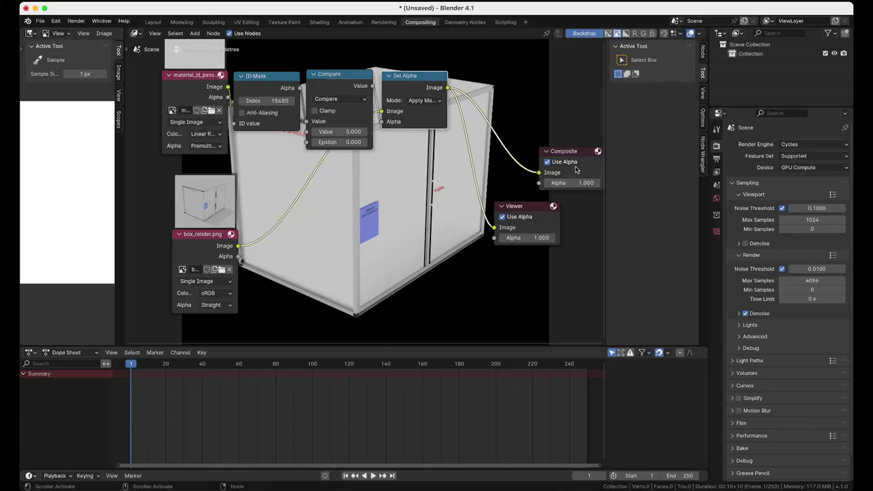